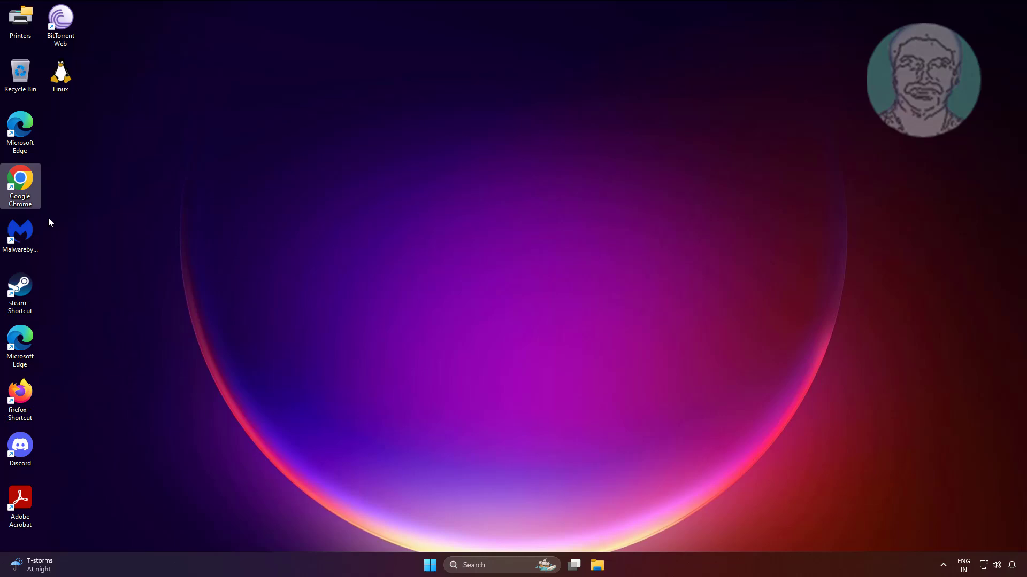
# - Launch Google Chrome and run a web search for 'qemu'
pyautogui.doubleClick(21, 183)
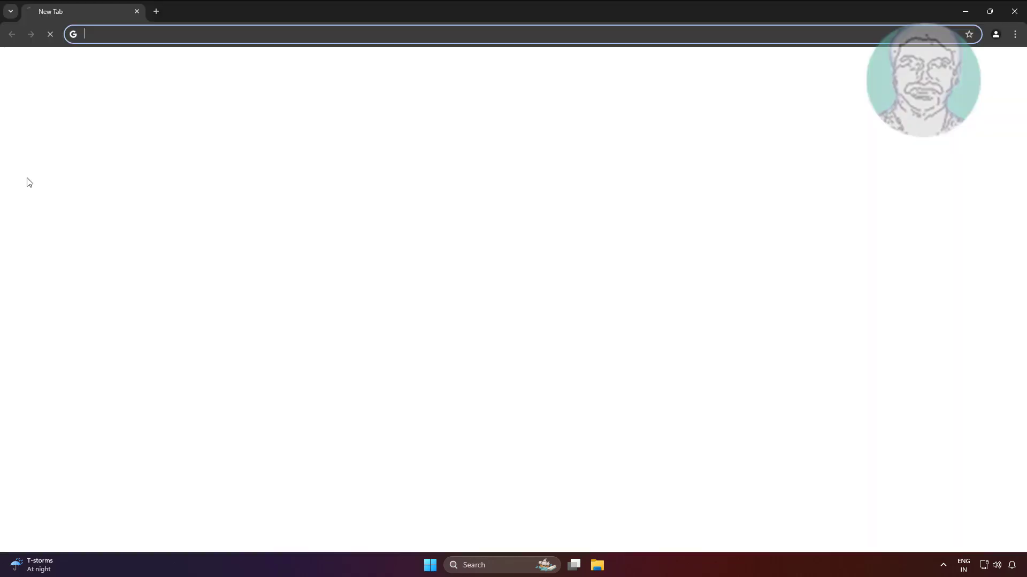
pyautogui.write('q')
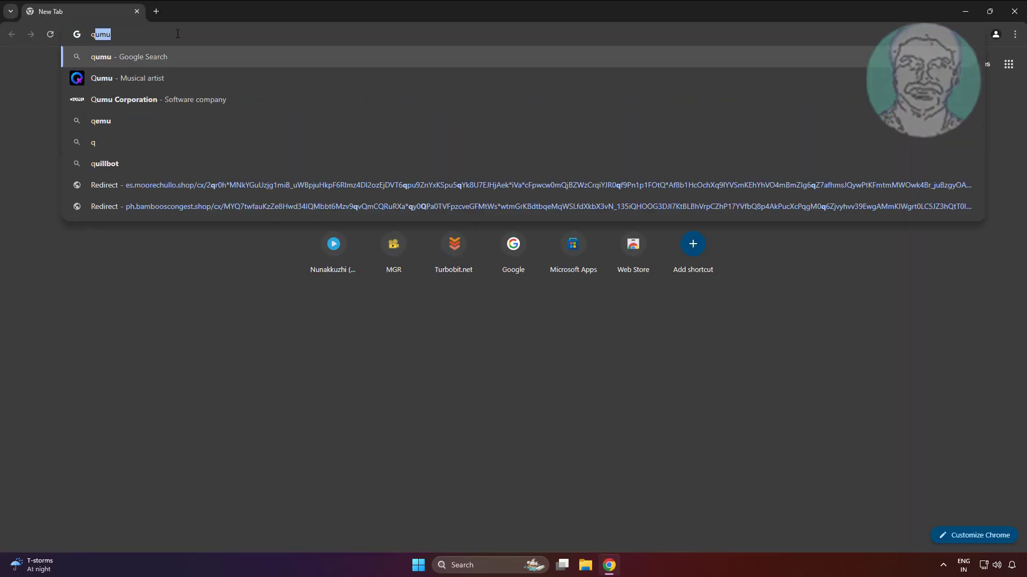
pyautogui.write('emu')
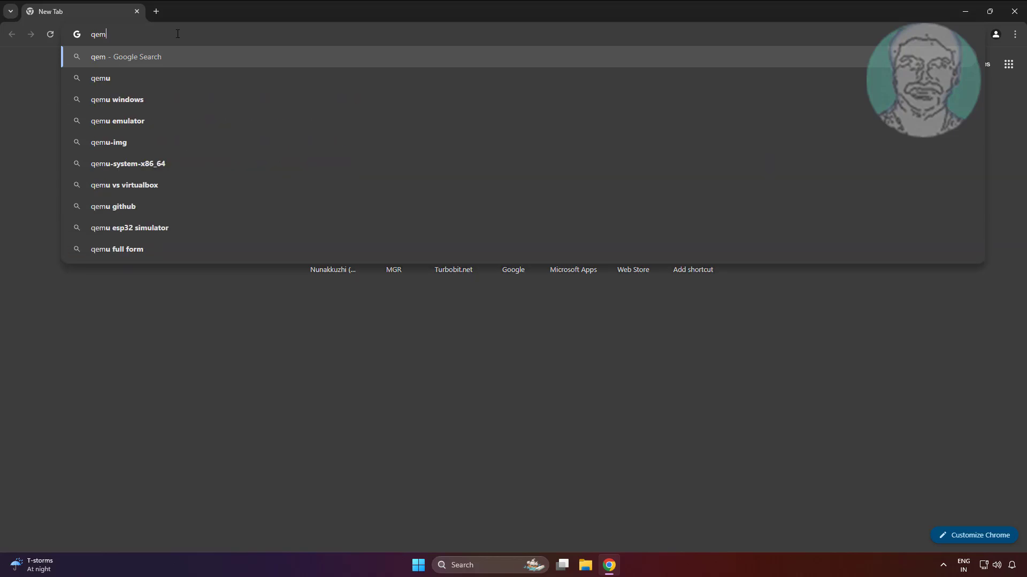
pyautogui.press('Return')
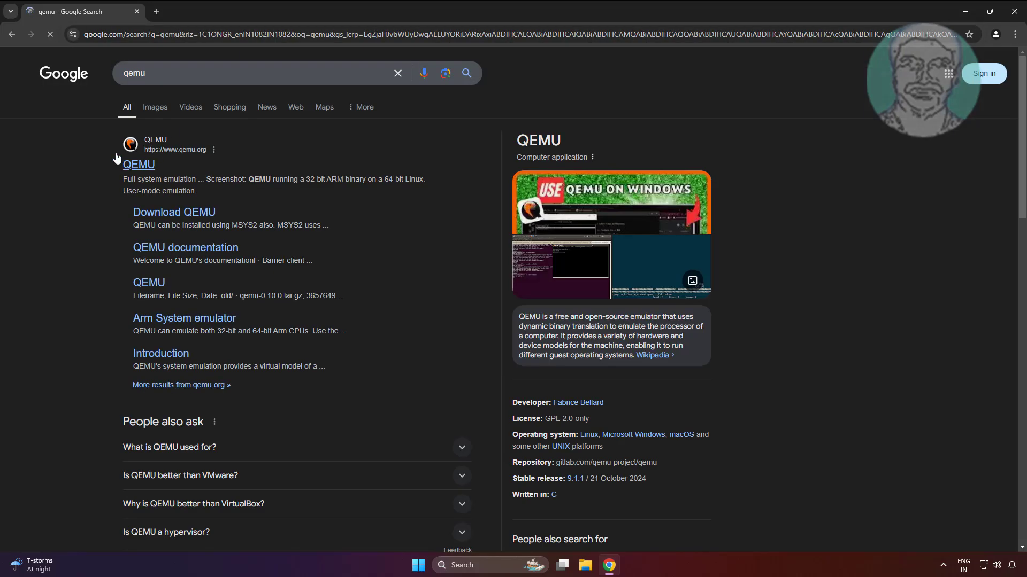
# - Go through qemu.org's Download and Windows pages to the 64-bit Windows binaries listing
pyautogui.click(135, 165)
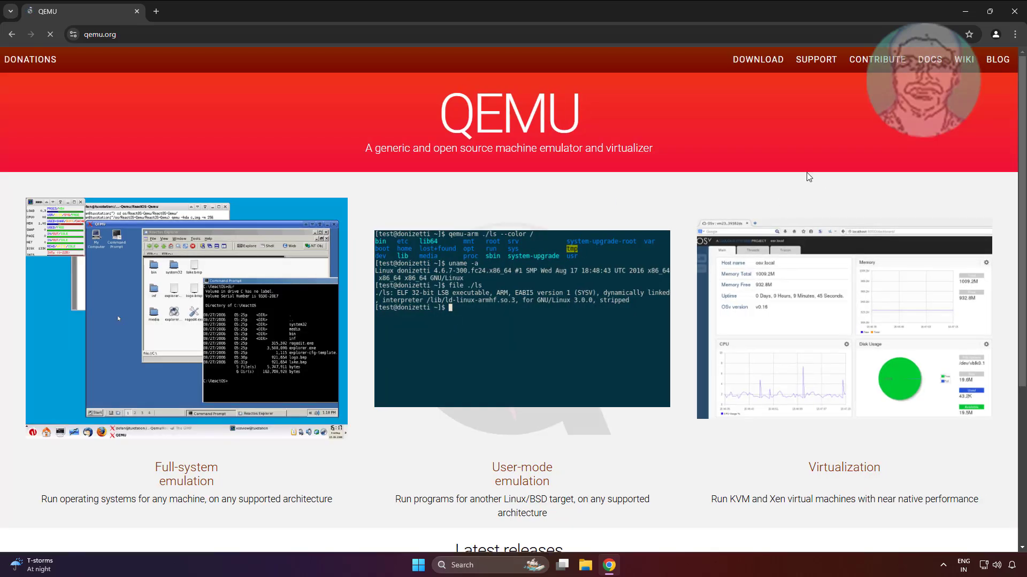
pyautogui.click(760, 65)
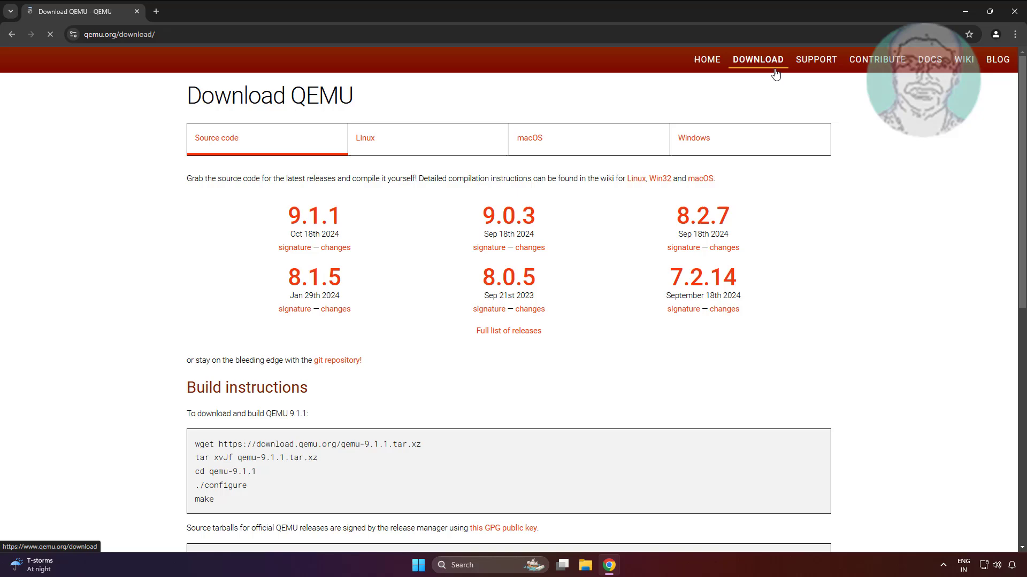
pyautogui.click(699, 146)
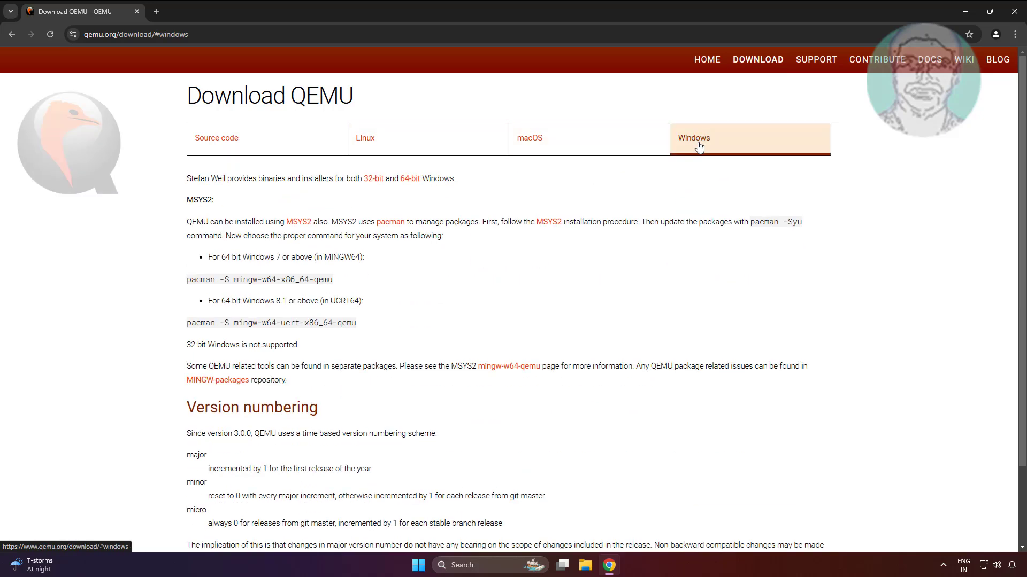
pyautogui.click(410, 179)
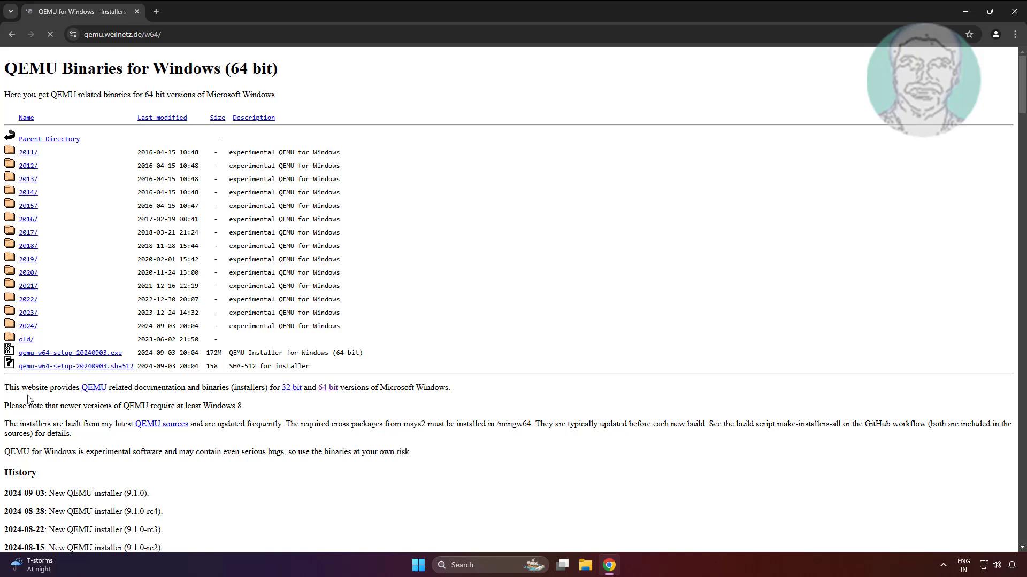
# - Download qemu-w64-setup-20240903.exe and launch it from Chrome's recent downloads
pyautogui.click(82, 353)
pyautogui.click(976, 34)
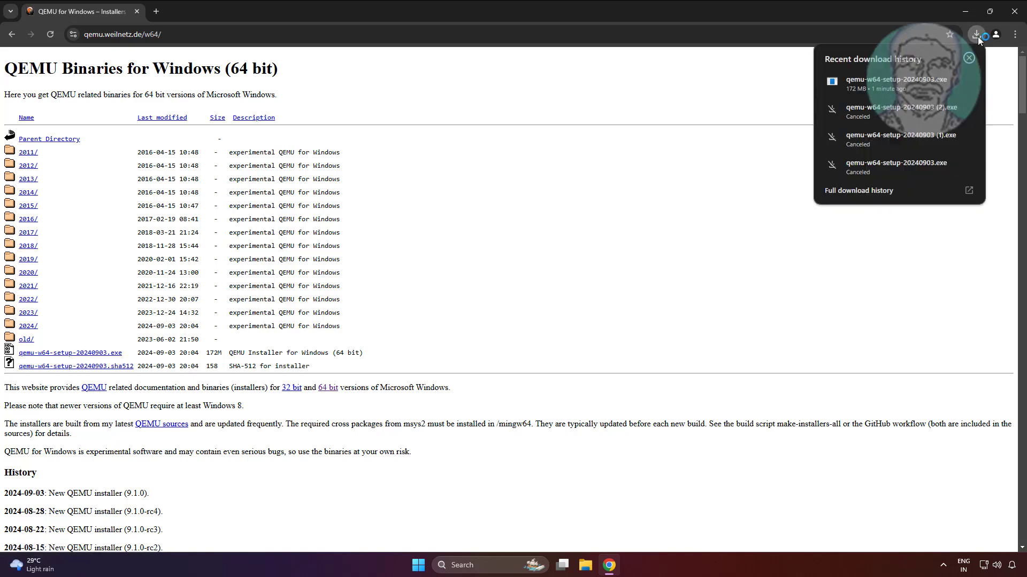
pyautogui.click(911, 89)
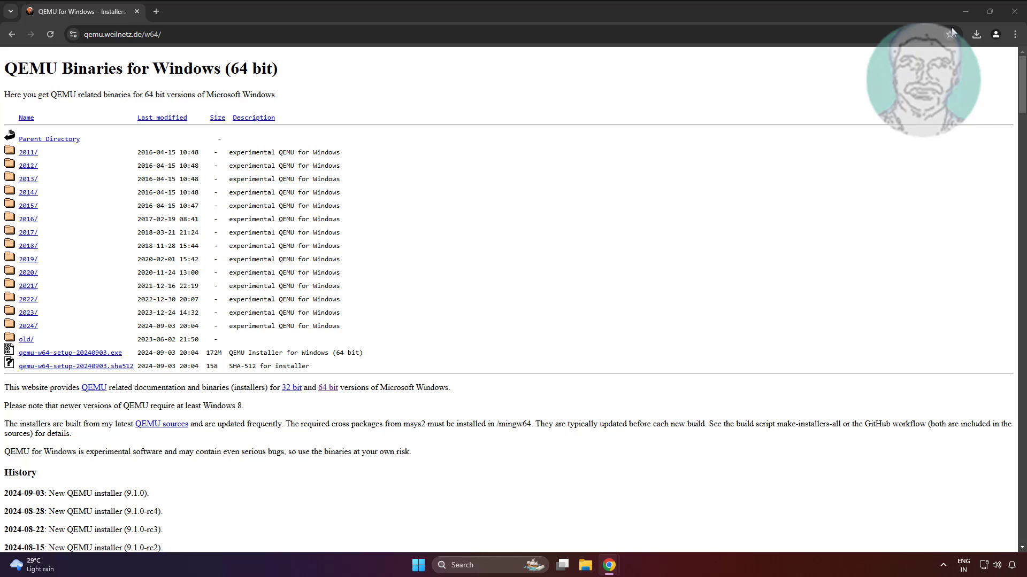
pyautogui.click(964, 12)
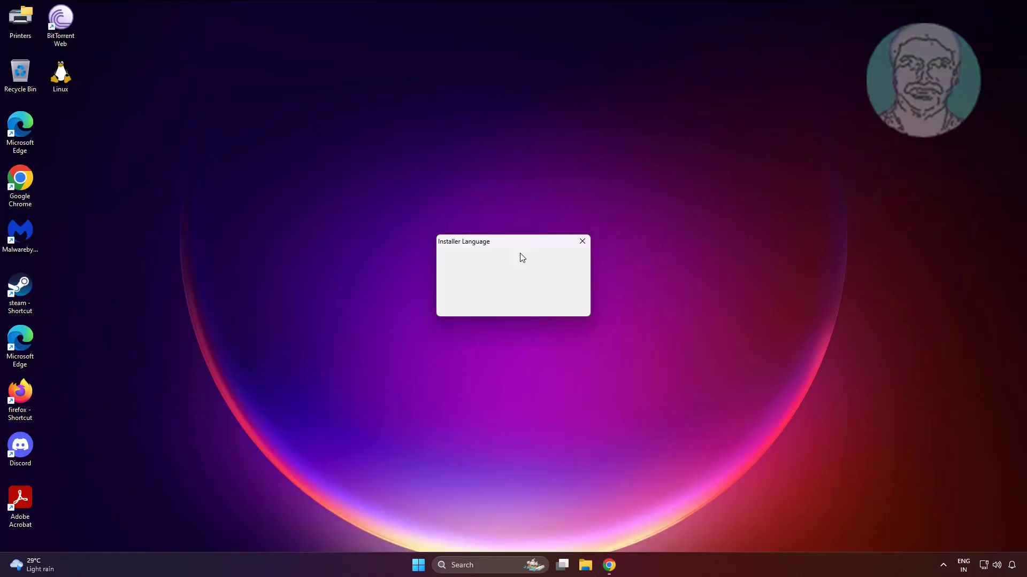
# - Install QEMU 9.1.0 with the default language, license acceptance and default components
pyautogui.click(522, 305)
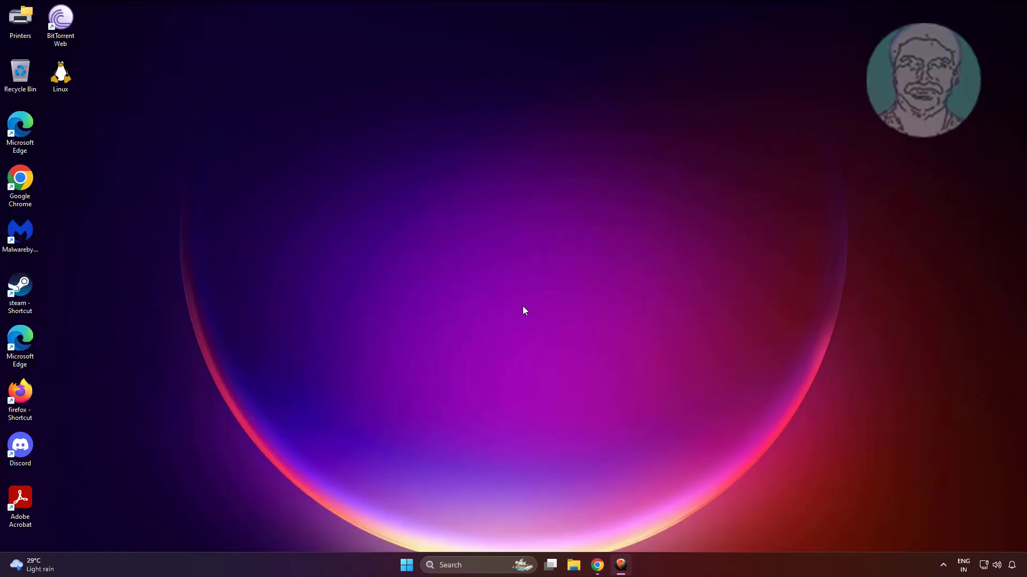
pyautogui.click(567, 368)
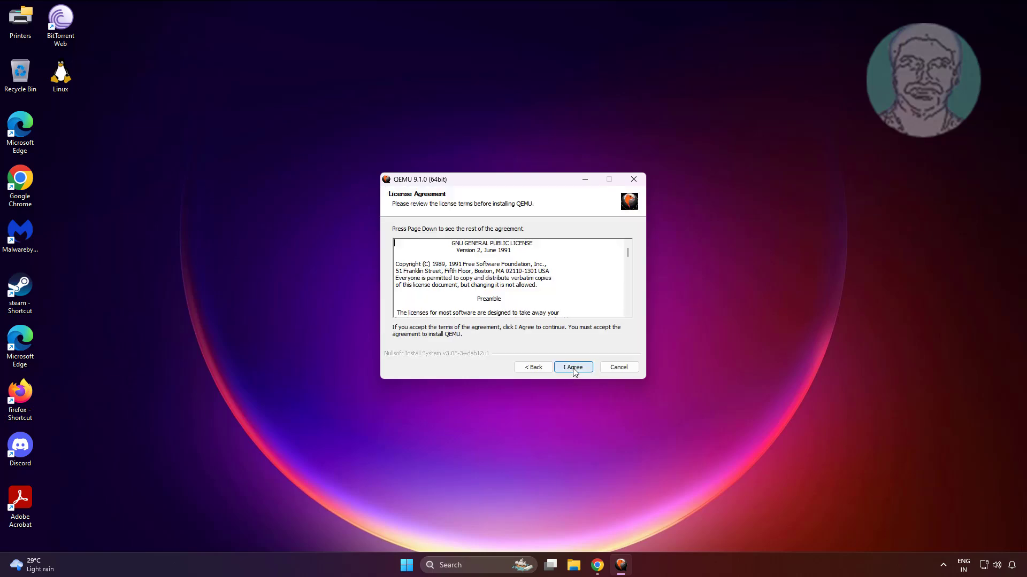
pyautogui.click(566, 368)
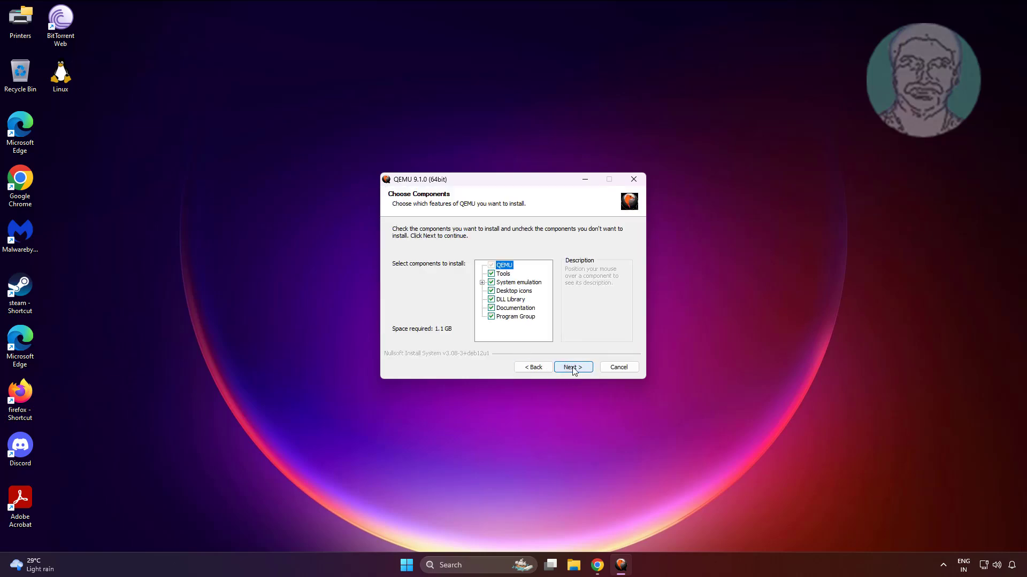
pyautogui.click(573, 367)
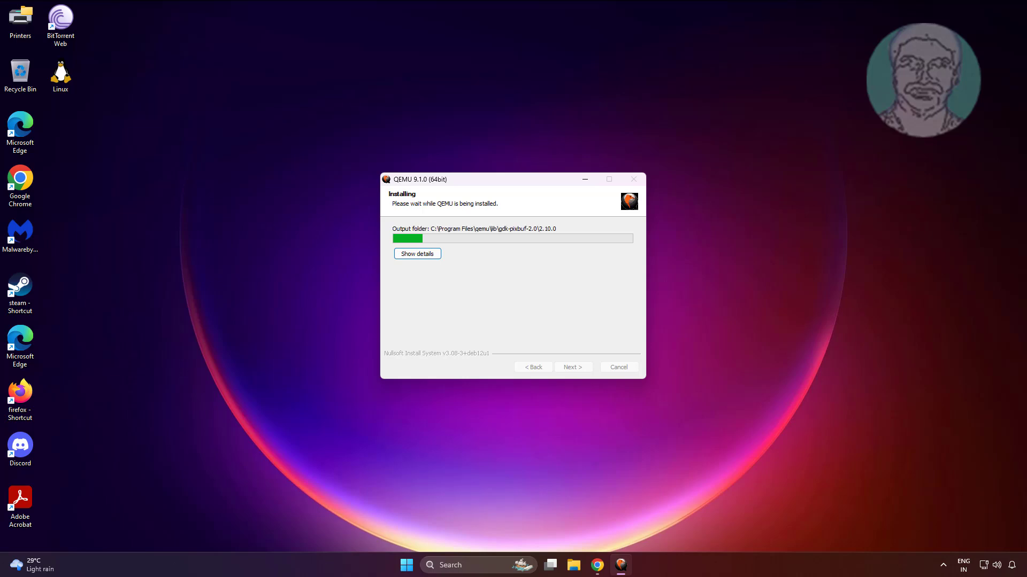
pyautogui.click(572, 368)
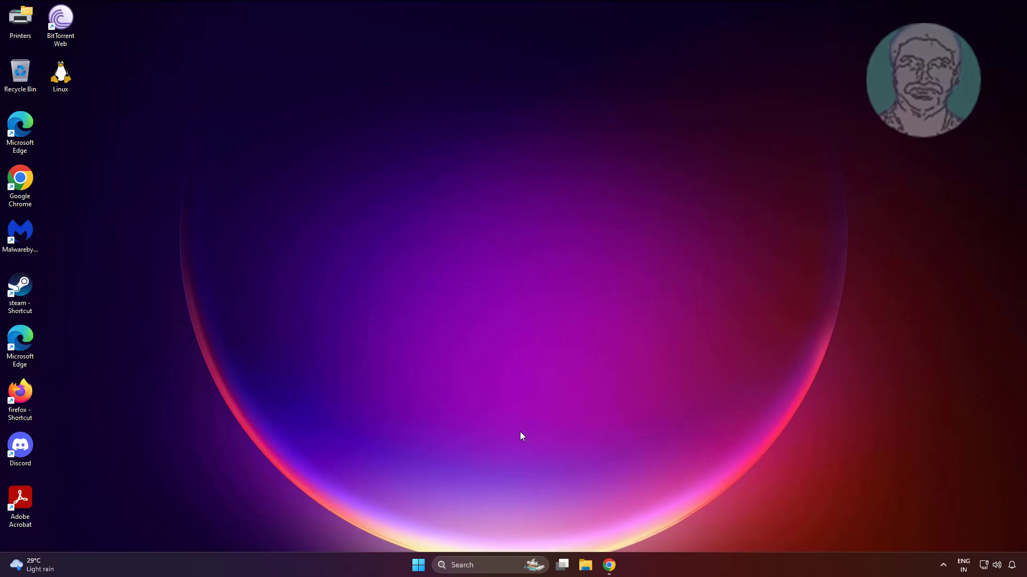
# - Download msys2-x86_64-20240727.exe from msys2.org, reached via the QEMU Windows page, and launch it
pyautogui.click(608, 565)
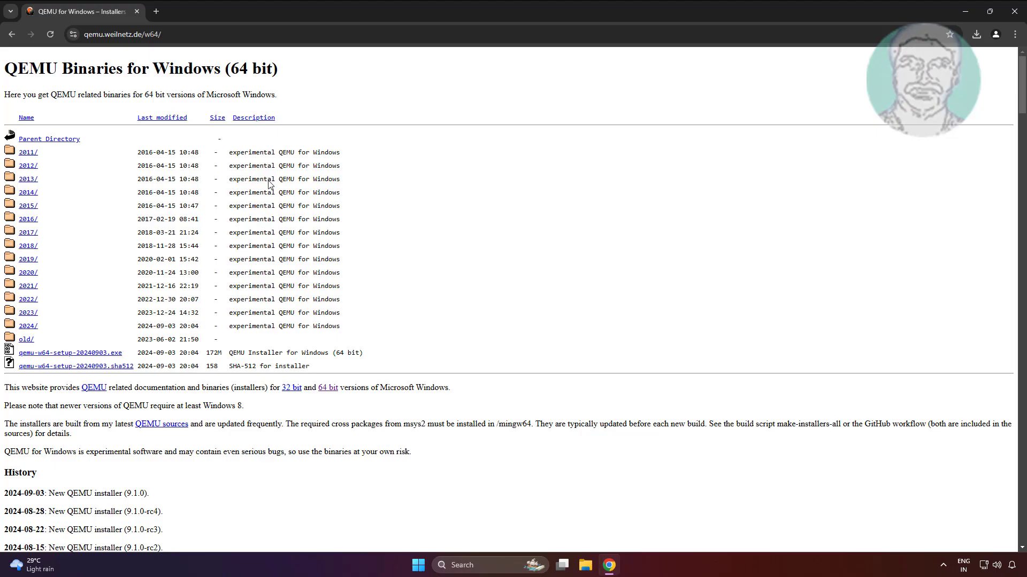
pyautogui.click(11, 33)
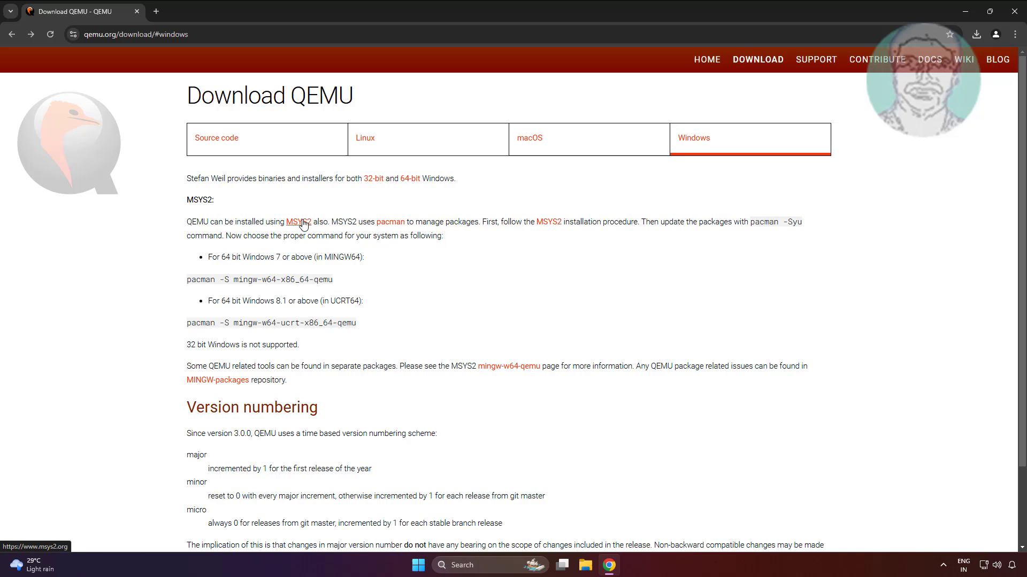
pyautogui.click(304, 225)
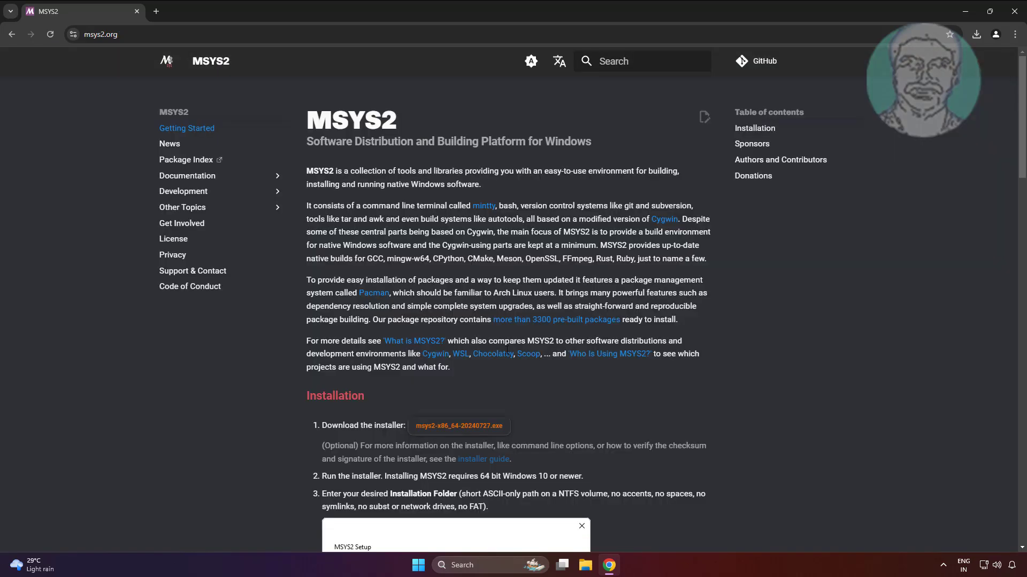
pyautogui.scroll(-1, 486, 406)
pyautogui.click(470, 374)
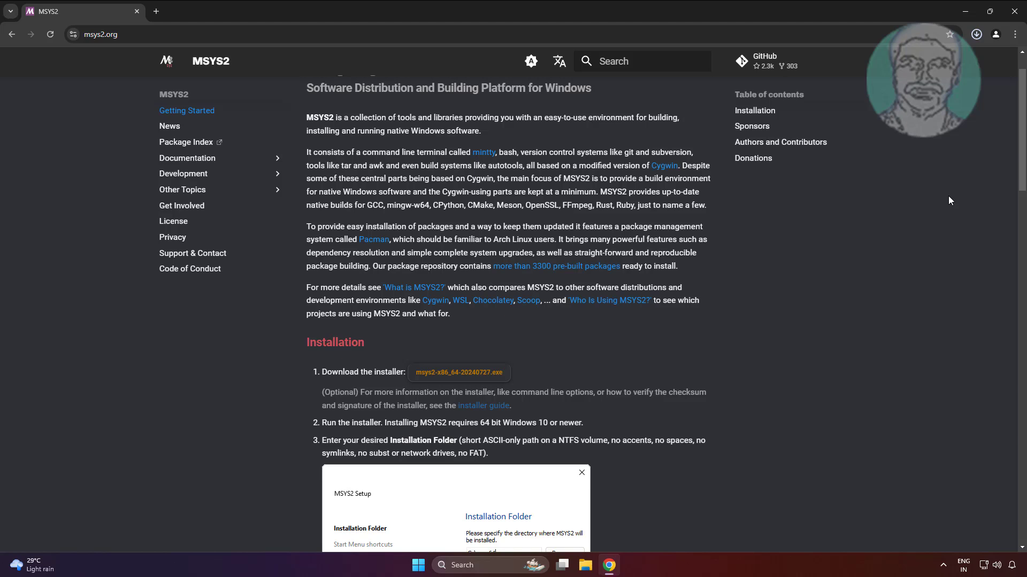
pyautogui.click(882, 60)
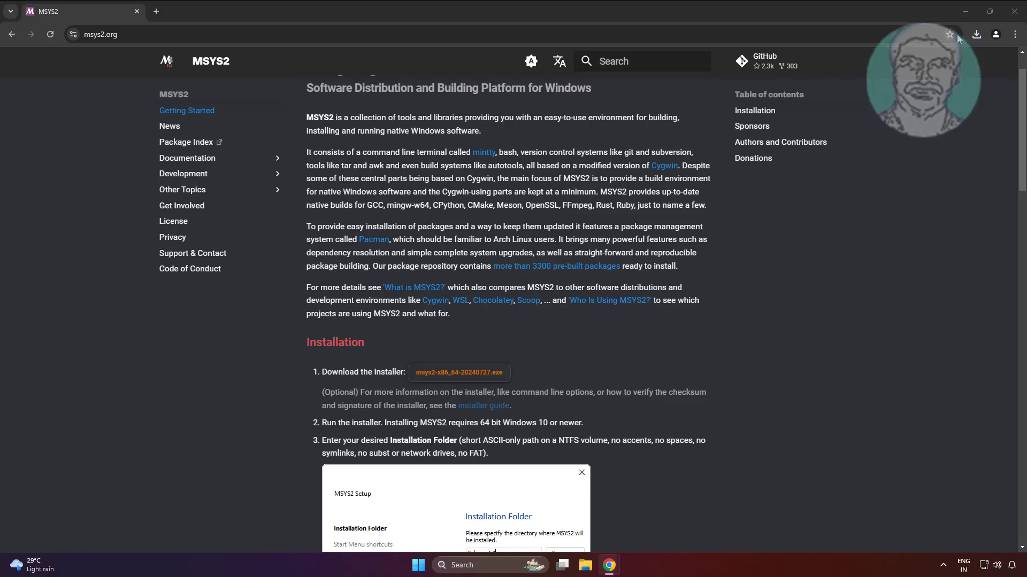
# - Install MSYS2 to C:\msys64 with default Start Menu shortcuts, launching the UCRT64 terminal afterwards
pyautogui.click(965, 11)
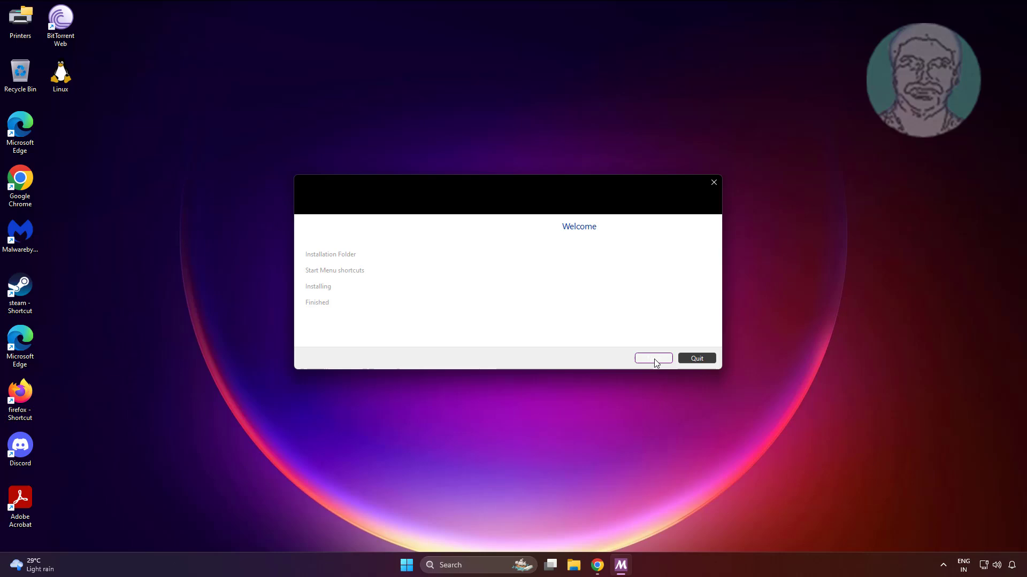
pyautogui.click(654, 360)
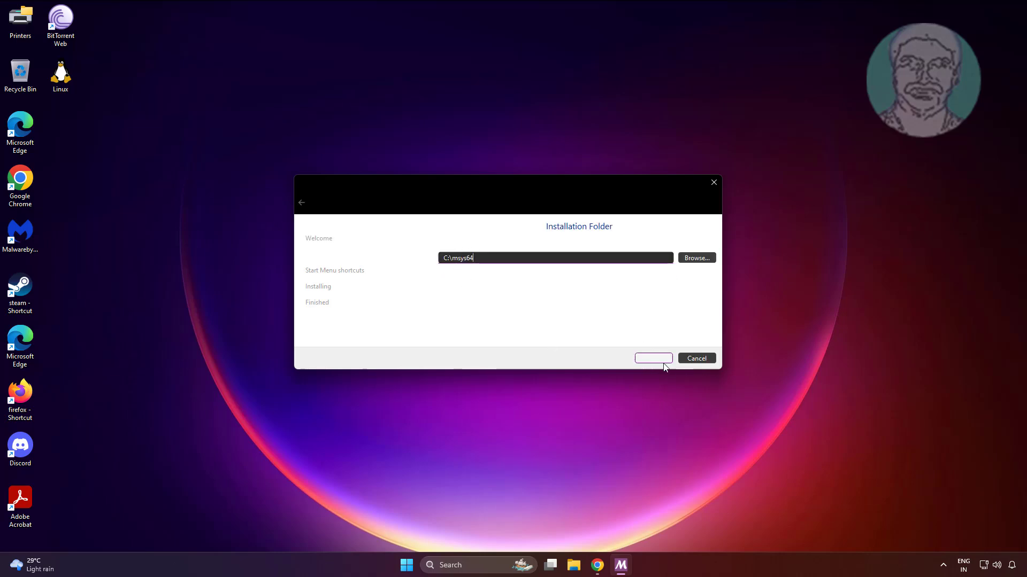
pyautogui.click(660, 363)
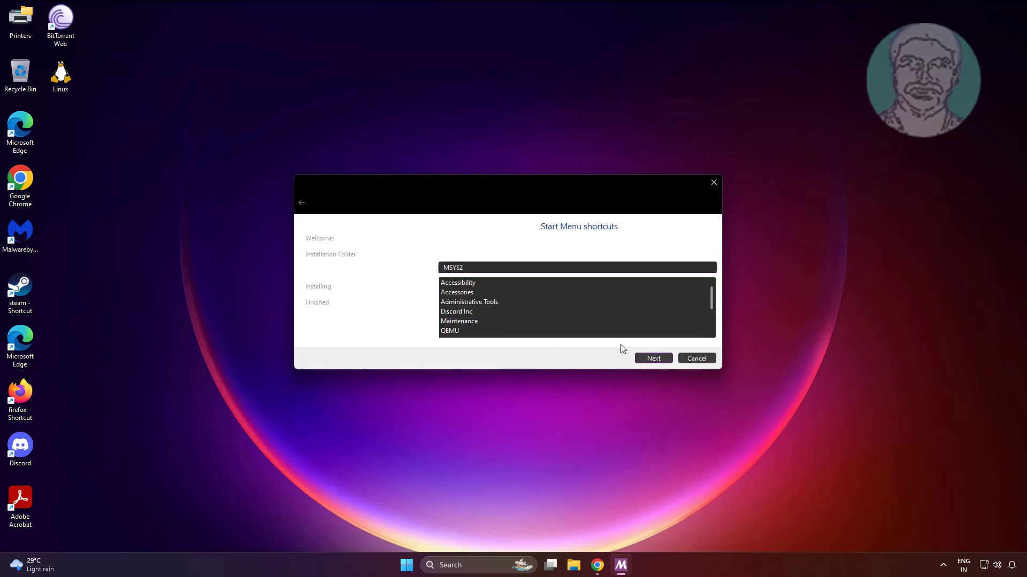
pyautogui.click(653, 359)
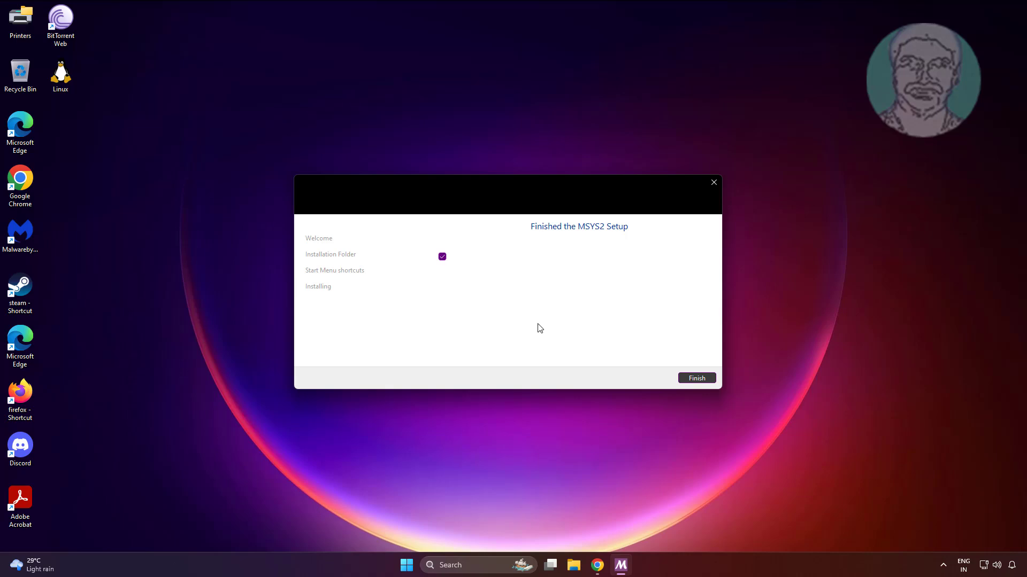
pyautogui.click(684, 379)
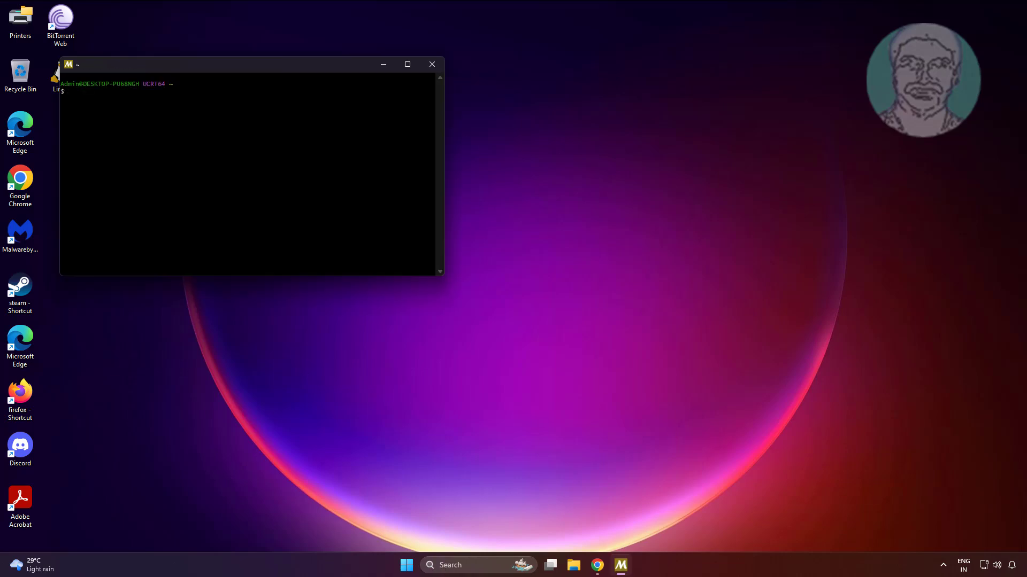
# - Move the terminal aside and highlight 'pacman -S mingw-w64-x86_64-qemu' on qemu.org's Windows page
pyautogui.moveTo(213, 69); pyautogui.dragTo(408, 80)
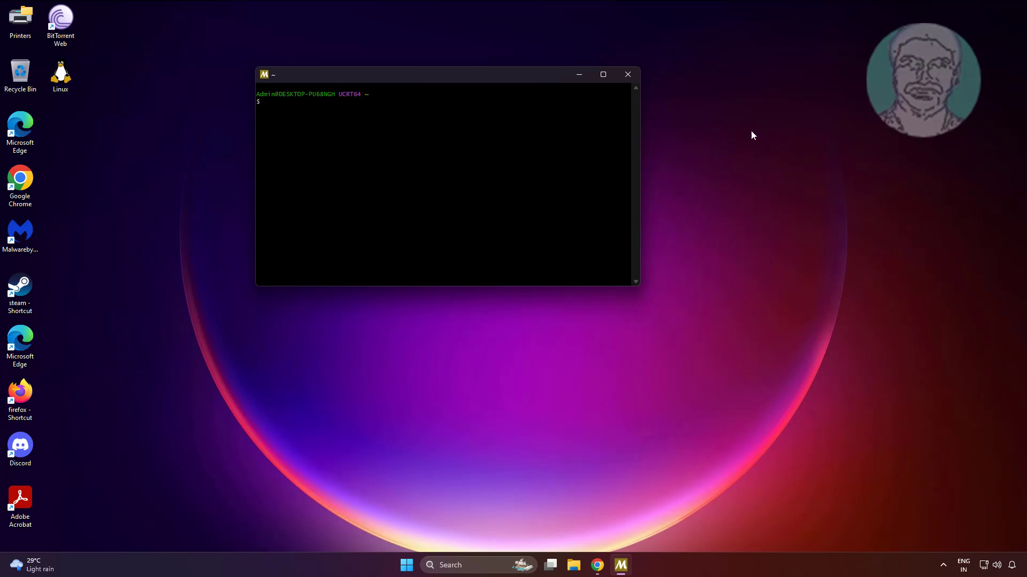
pyautogui.click(597, 564)
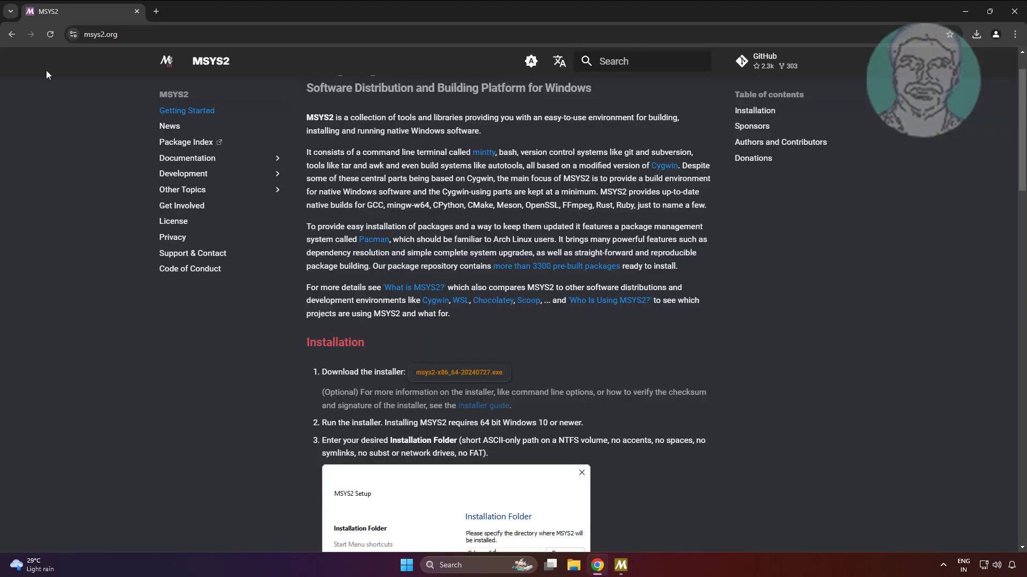
pyautogui.click(10, 38)
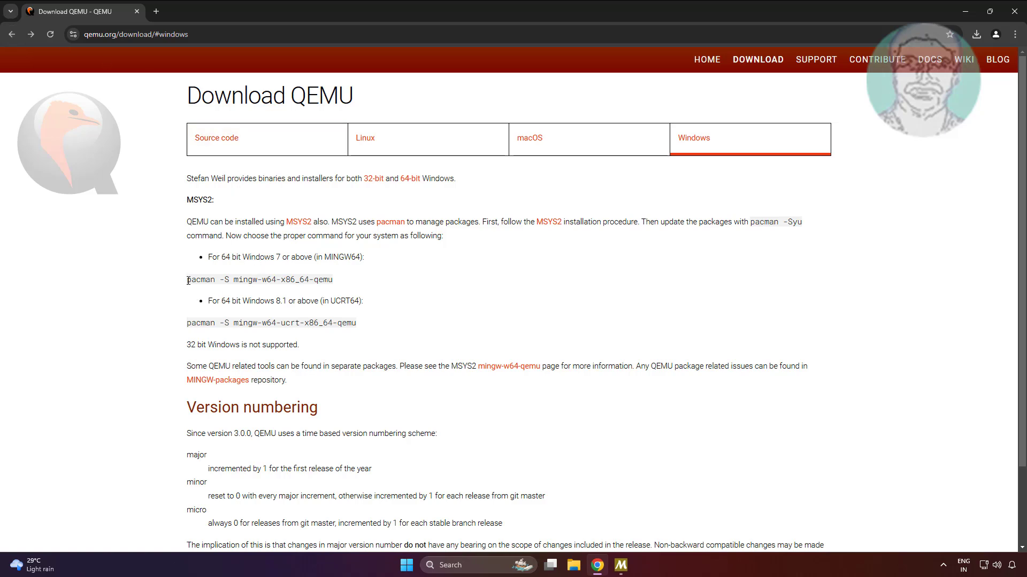
pyautogui.moveTo(187, 280); pyautogui.dragTo(334, 279)
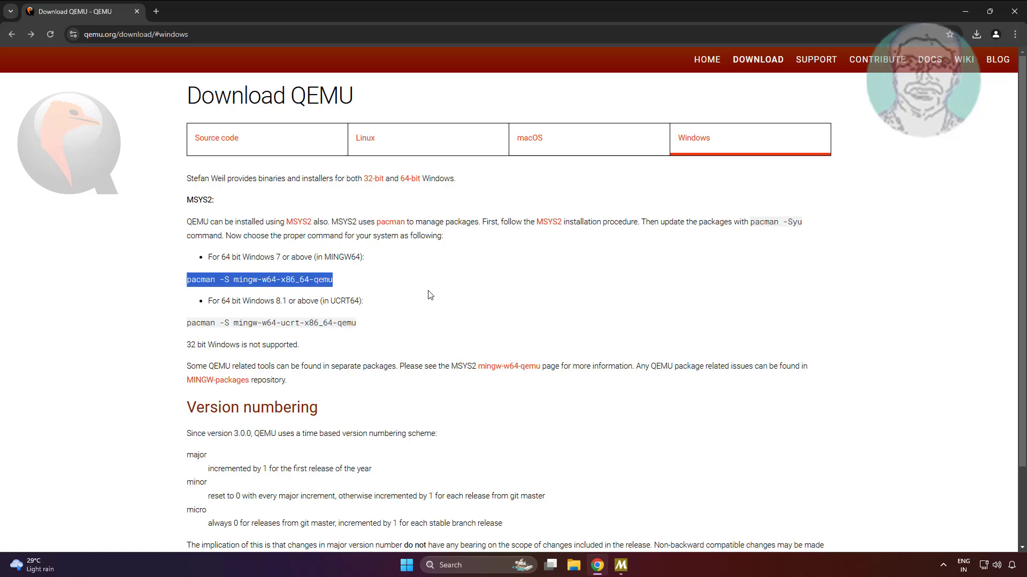
# - Run the pasted 'pacman -S mingw-w64-x86_64-qemu' command and confirm installing its dependencies
pyautogui.hotkey('alt', 'Tab')
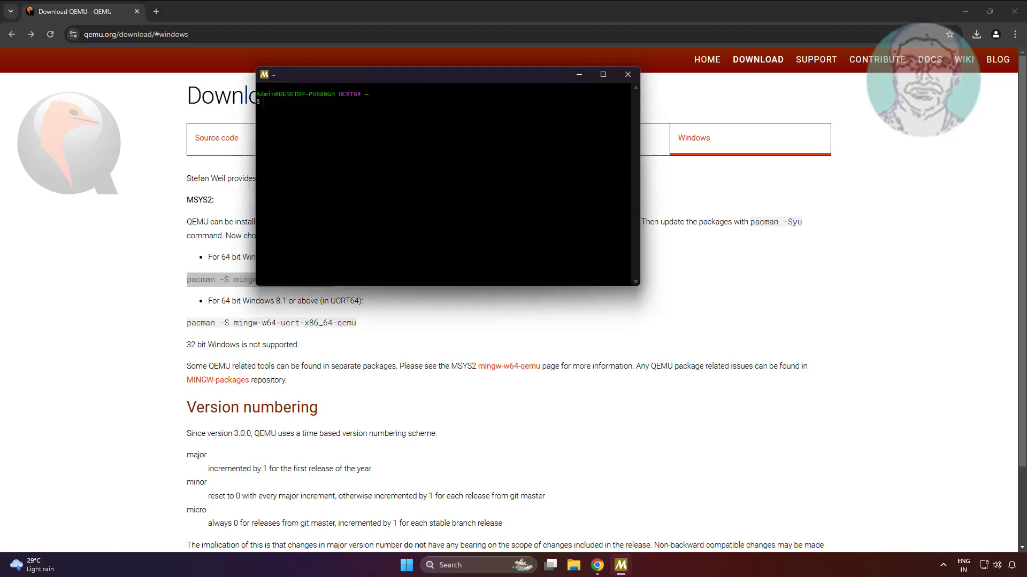
pyautogui.rightClick(265, 103)
pyautogui.click(298, 138)
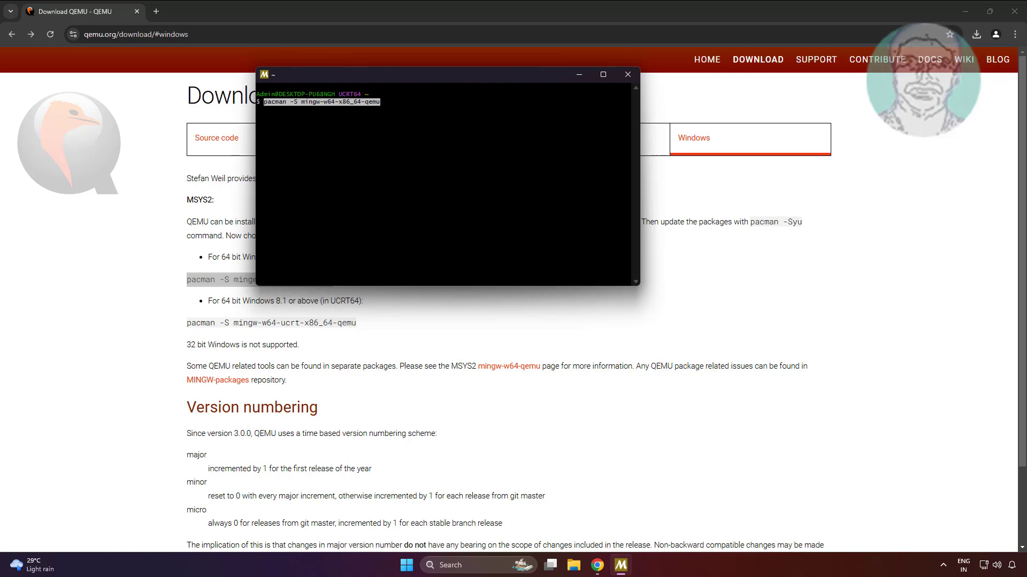
pyautogui.press('Return')
pyautogui.write('Y')
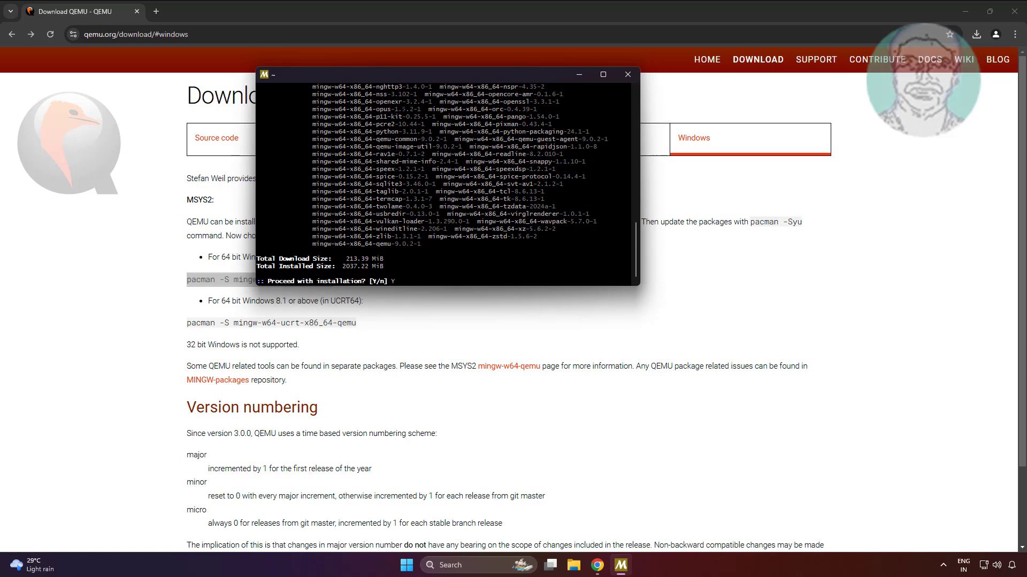
pyautogui.press('Return')
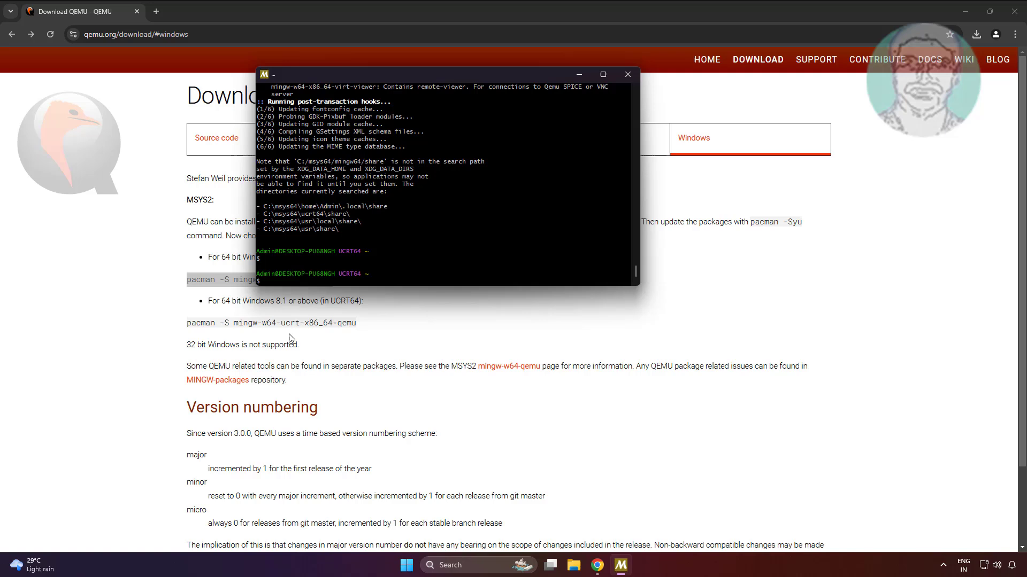
pyautogui.click(389, 332)
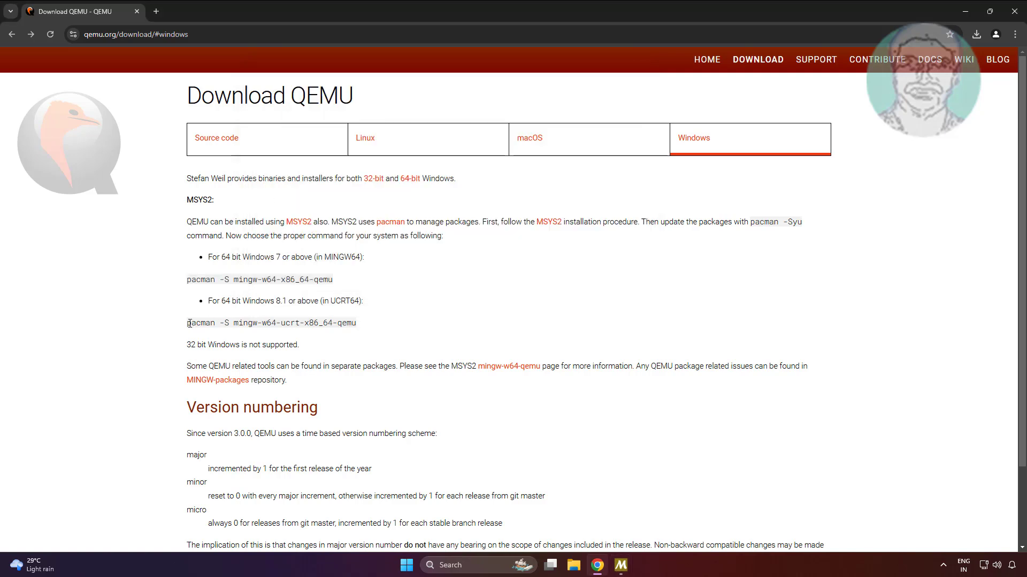
# - Copy 'pacman -S mingw-w64-ucrt-x86_64-qemu' from the page and run it in the MSYS2 terminal
pyautogui.moveTo(190, 323); pyautogui.dragTo(360, 332)
pyautogui.rightClick(344, 322)
pyautogui.click(376, 335)
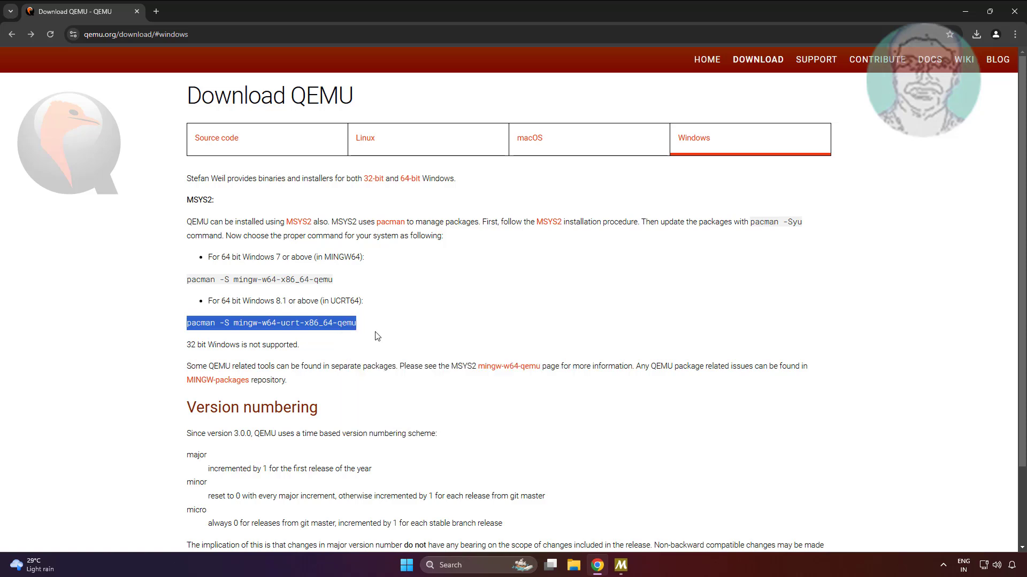
pyautogui.click(620, 566)
pyautogui.rightClick(281, 278)
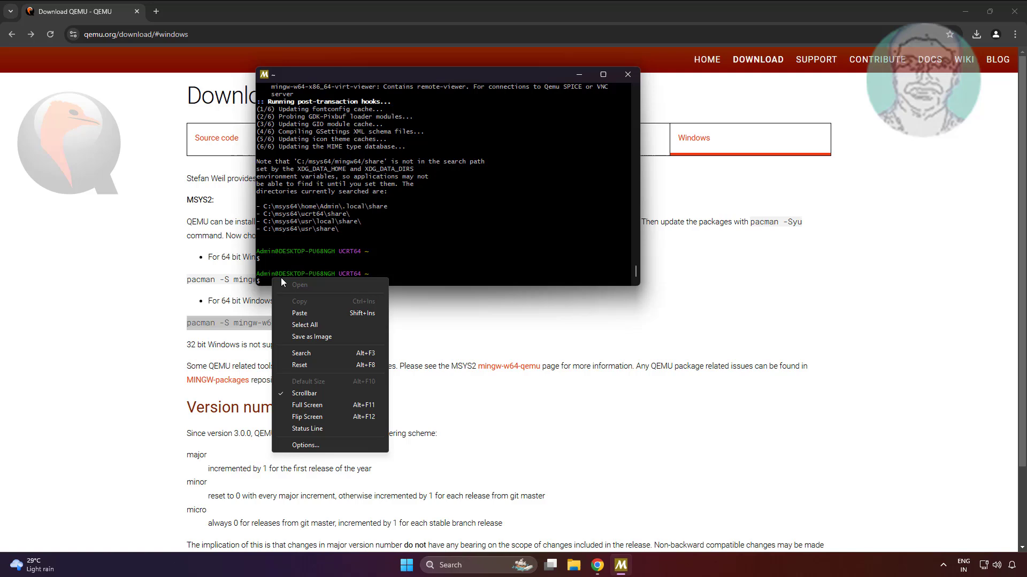
pyautogui.click(310, 312)
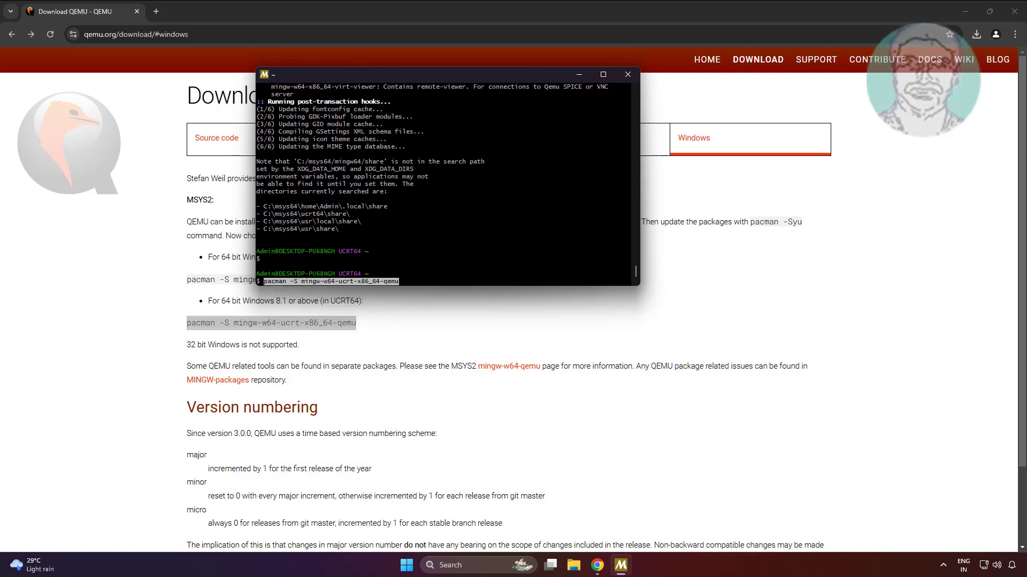
pyautogui.press('Return')
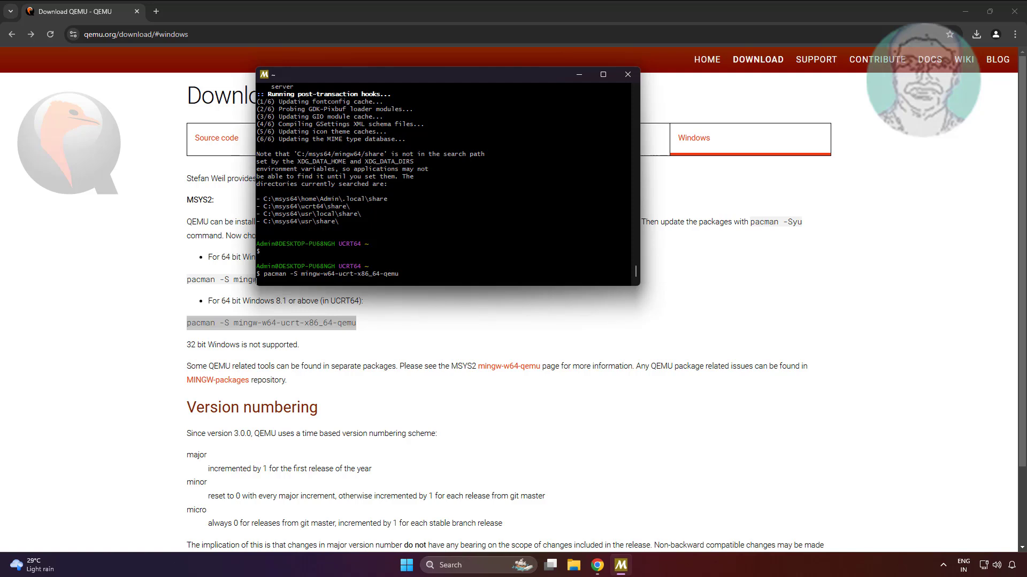
# - Install mingw-w64-ucrt-x86_64-qemu and its 146 packages, then bring back Chrome's QEMU download page
pyautogui.press('Return')
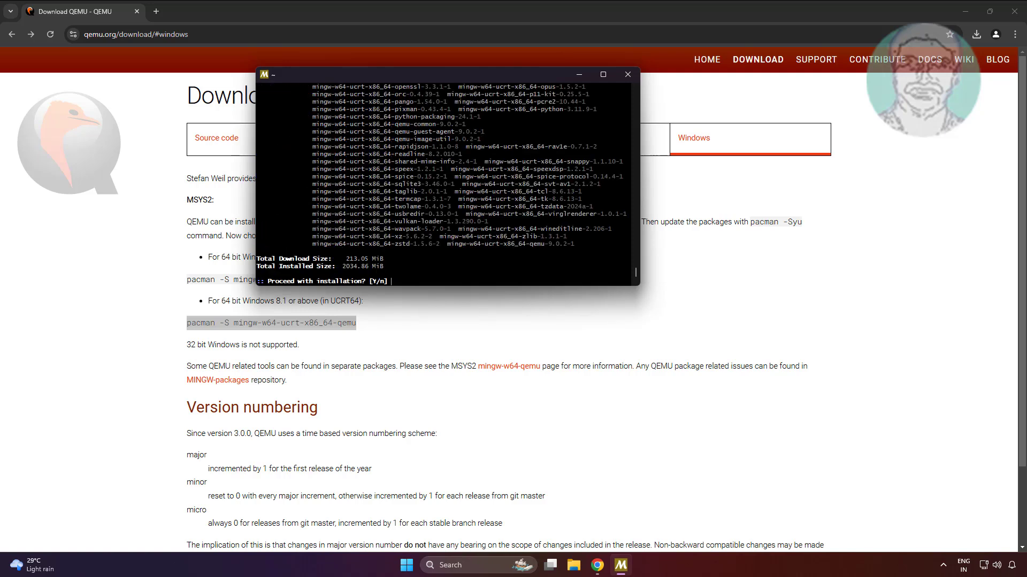
pyautogui.write('Y')
pyautogui.press('Return')
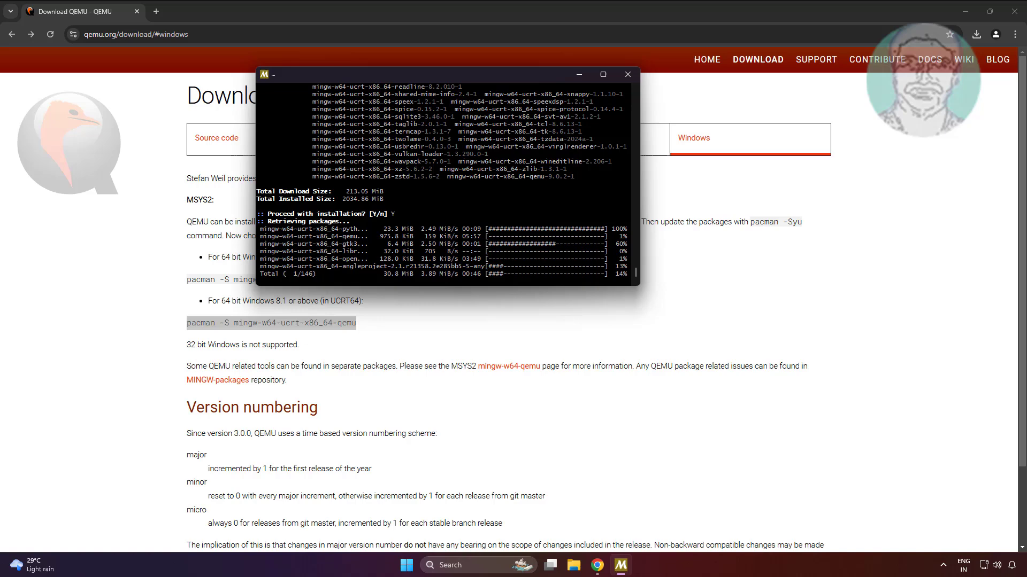
pyautogui.click(604, 74)
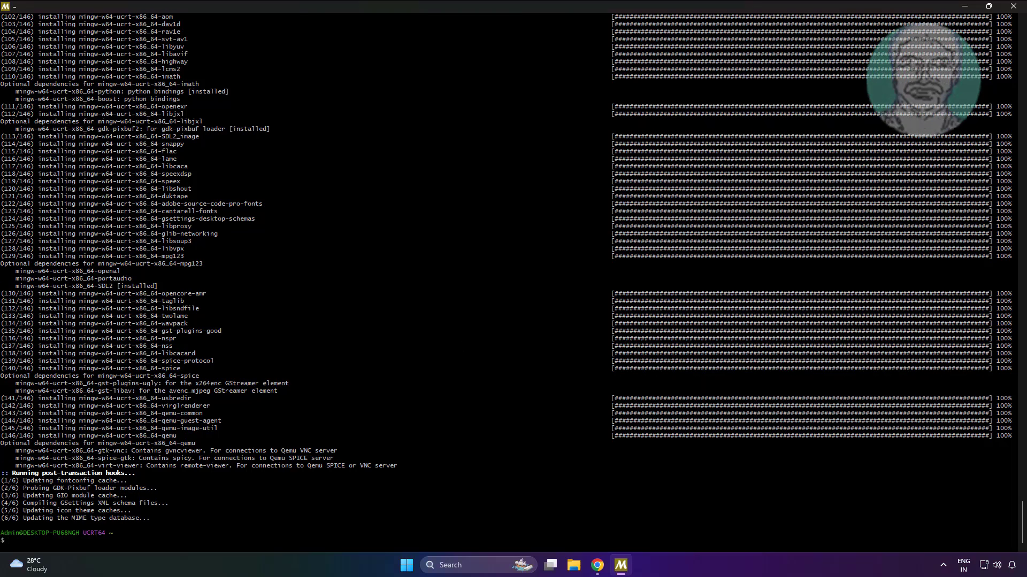
pyautogui.click(965, 8)
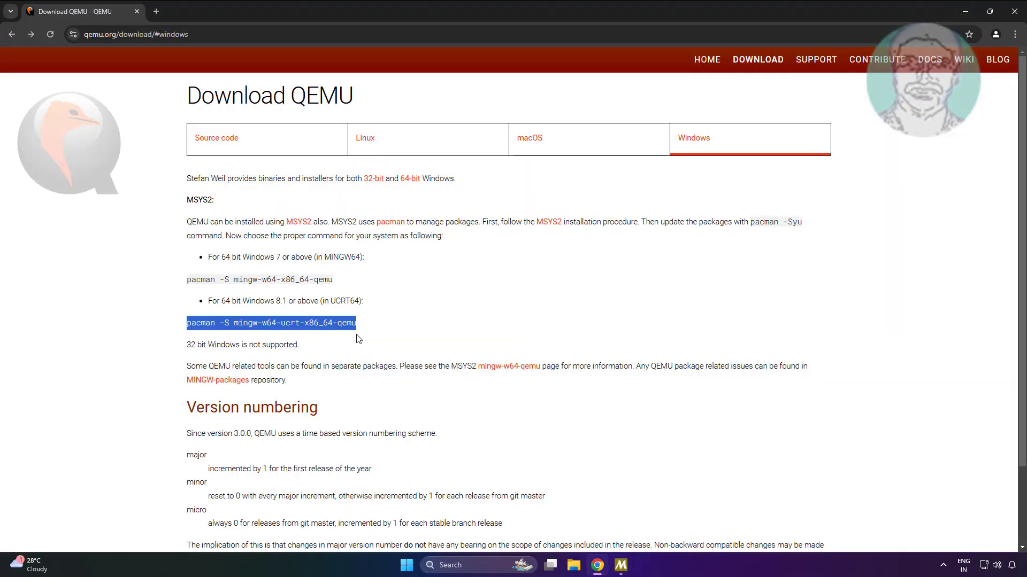
pyautogui.click(965, 13)
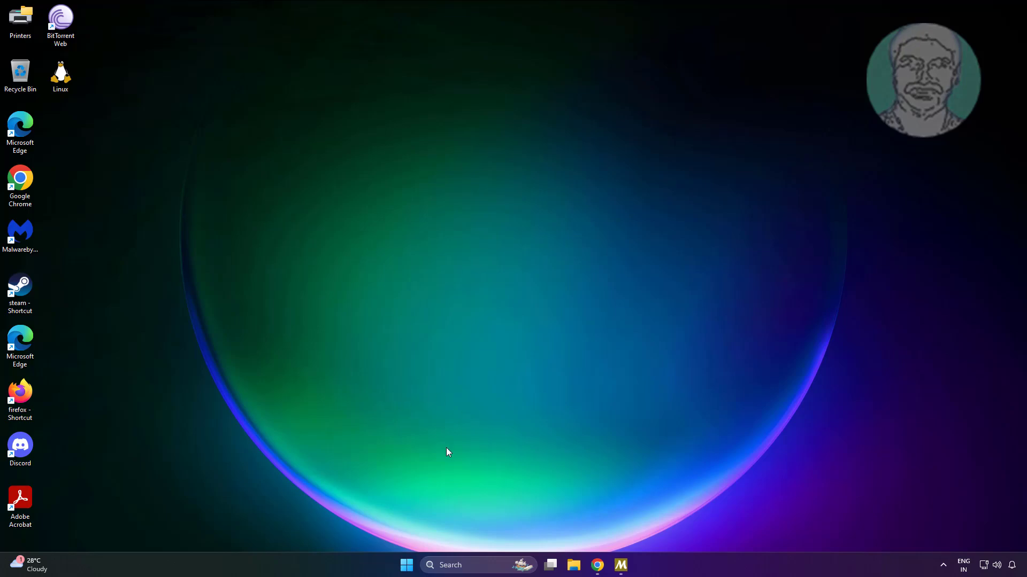
pyautogui.click(597, 565)
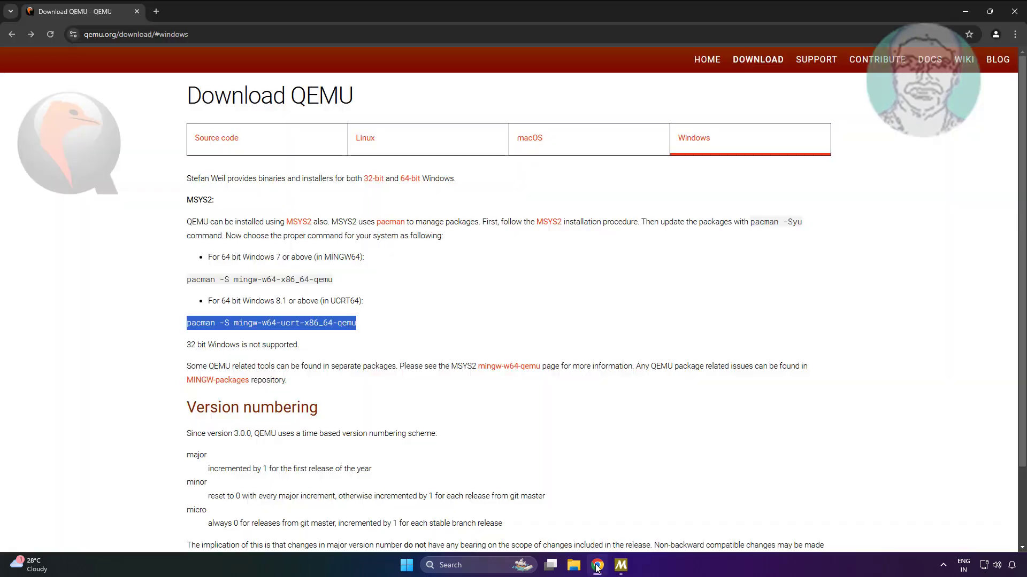
# - Open the copied QtEmu GitLab repository address in a new Chrome tab
pyautogui.click(156, 12)
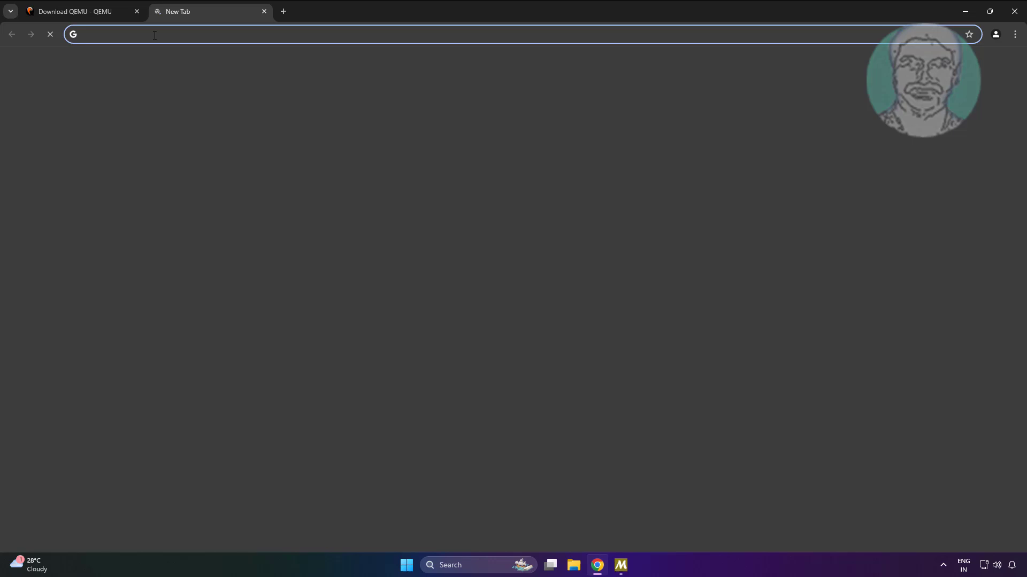
pyautogui.rightClick(154, 35)
pyautogui.click(212, 143)
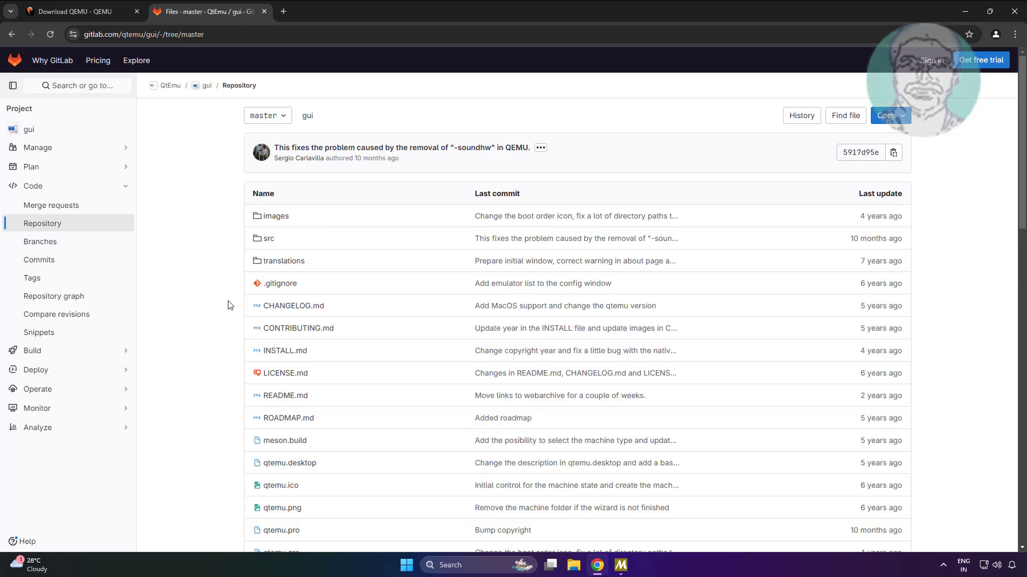
pyautogui.scroll(-1, 378, 449)
pyautogui.scroll(-3, 382, 452)
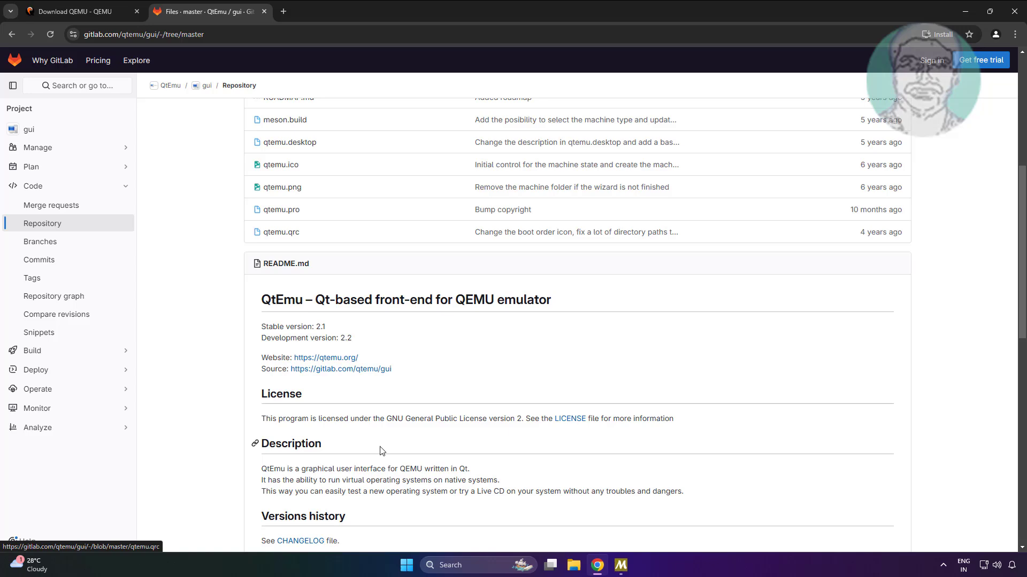
pyautogui.scroll(-3, 384, 437)
pyautogui.scroll(-2, 385, 417)
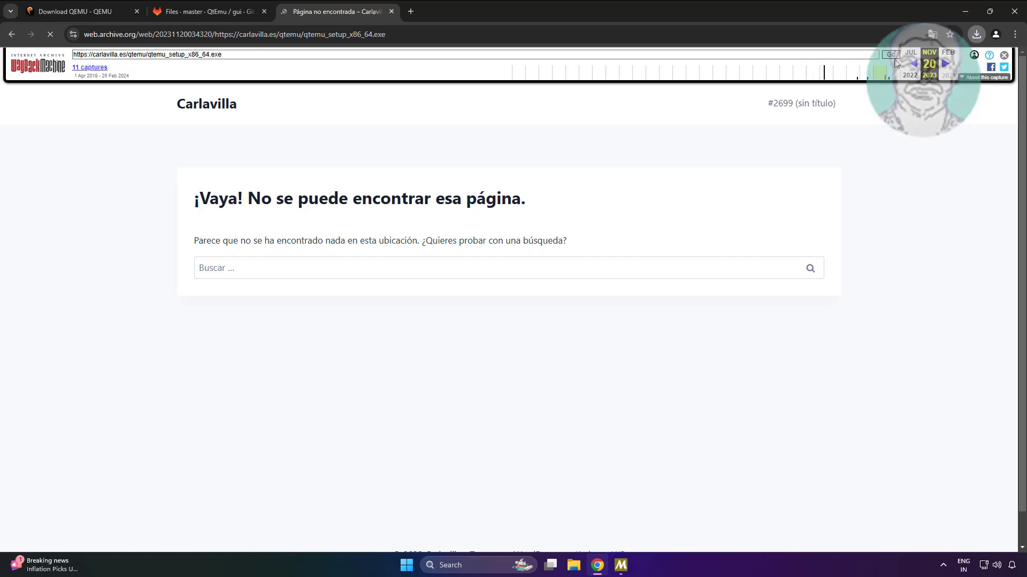
# - Start QtEmu Setup with the C:\QtEmu install folder and the default QtEmu component
pyautogui.click(966, 12)
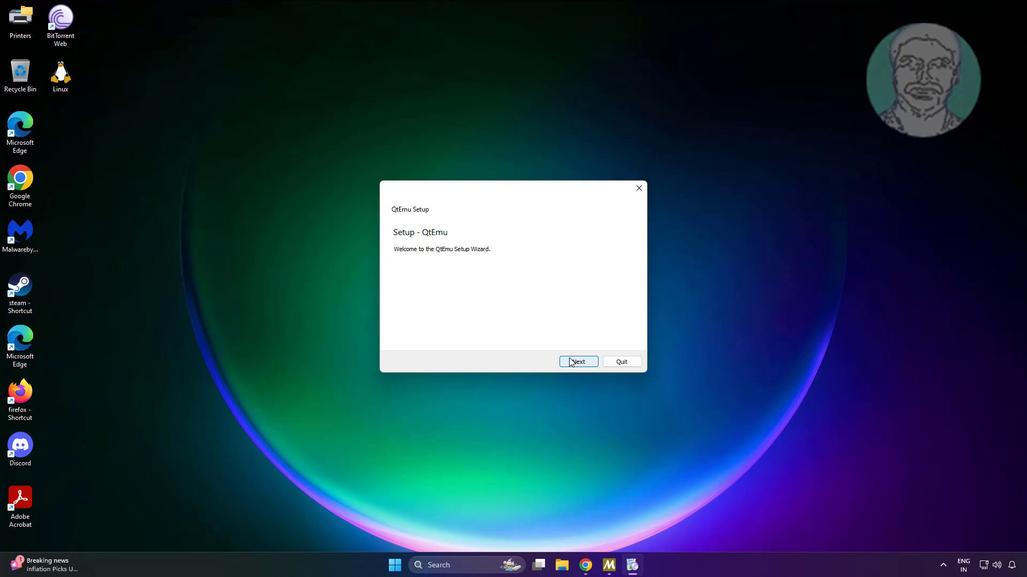
pyautogui.click(575, 363)
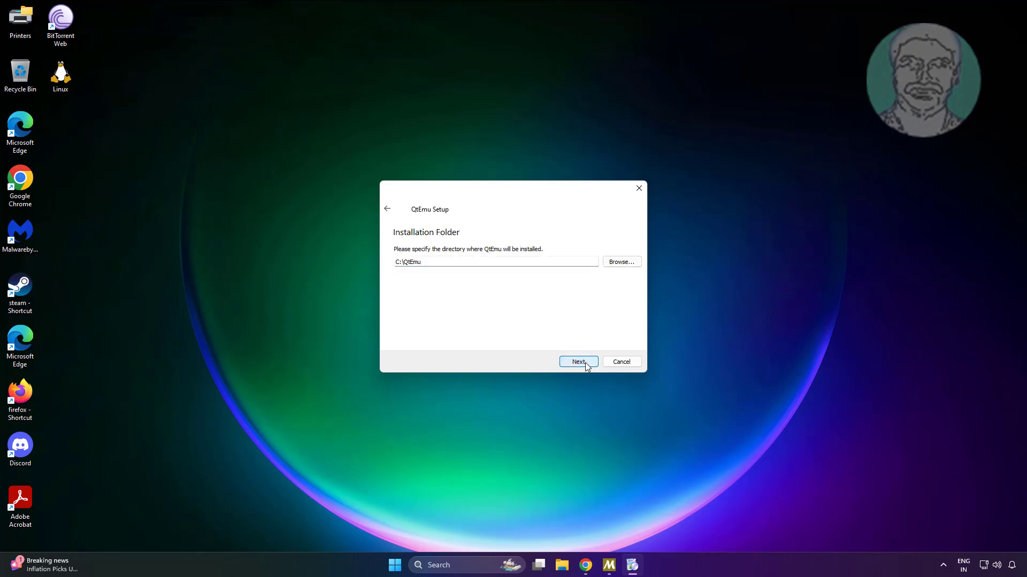
pyautogui.click(585, 363)
pyautogui.click(565, 365)
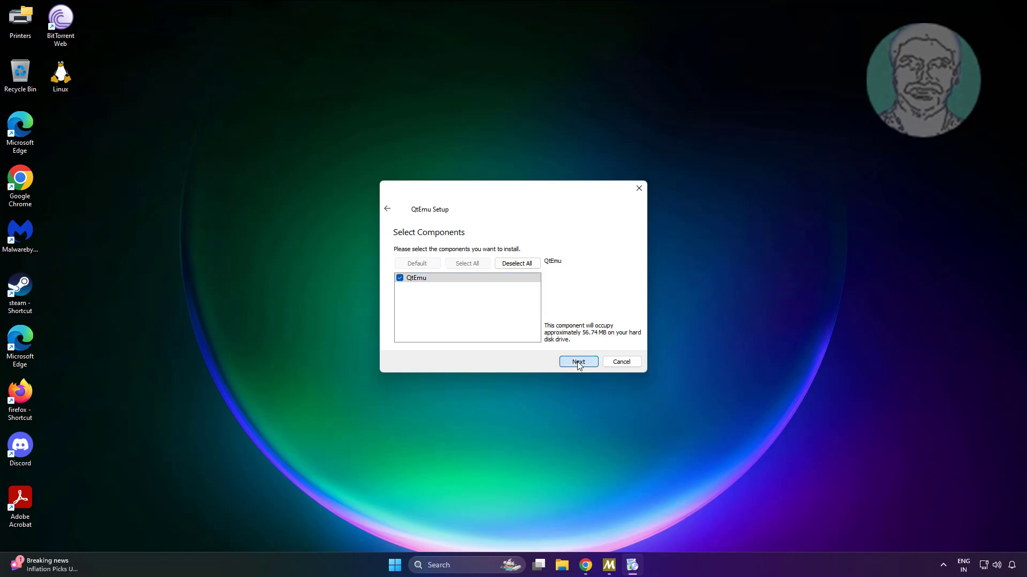
# - Accept the license, keep the QtEmu Start Menu folder, install, and close the wizard
pyautogui.click(423, 332)
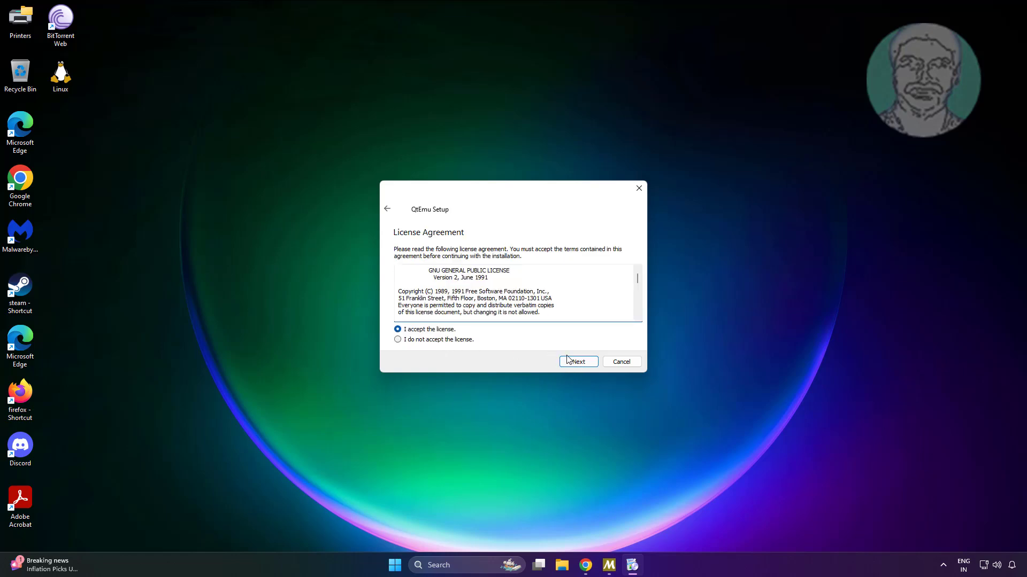
pyautogui.click(566, 363)
pyautogui.click(563, 363)
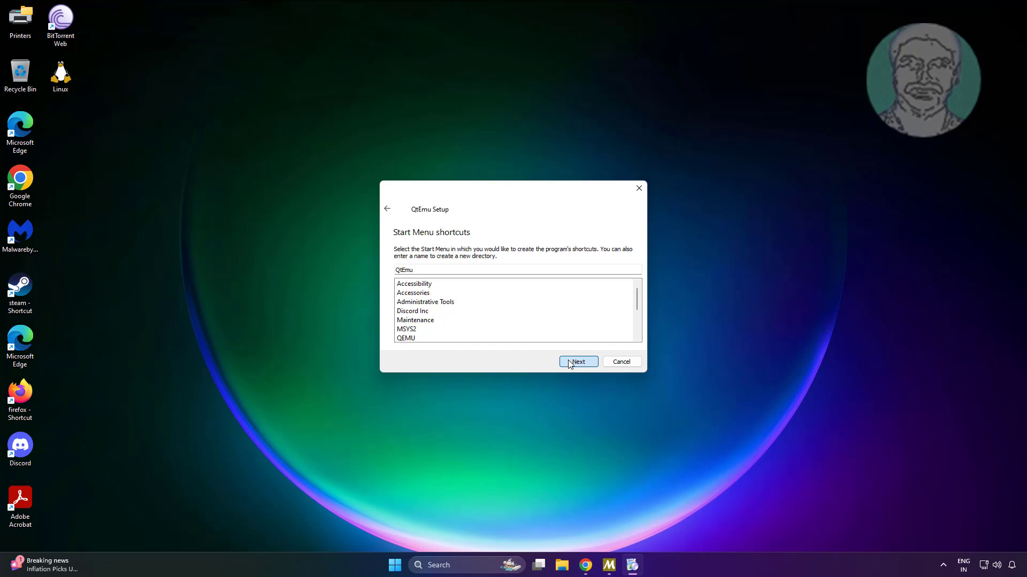
pyautogui.click(578, 361)
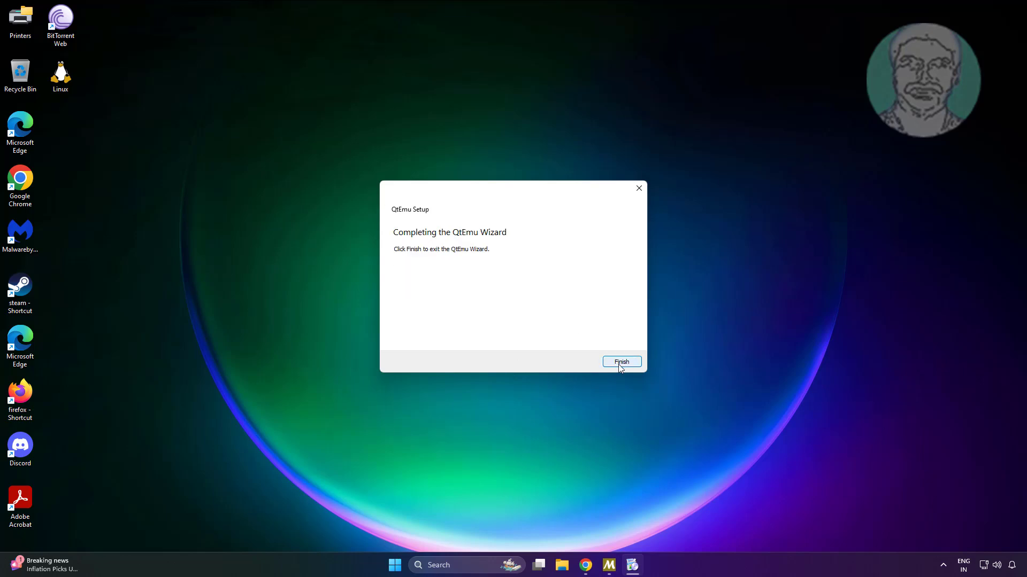
pyautogui.click(620, 365)
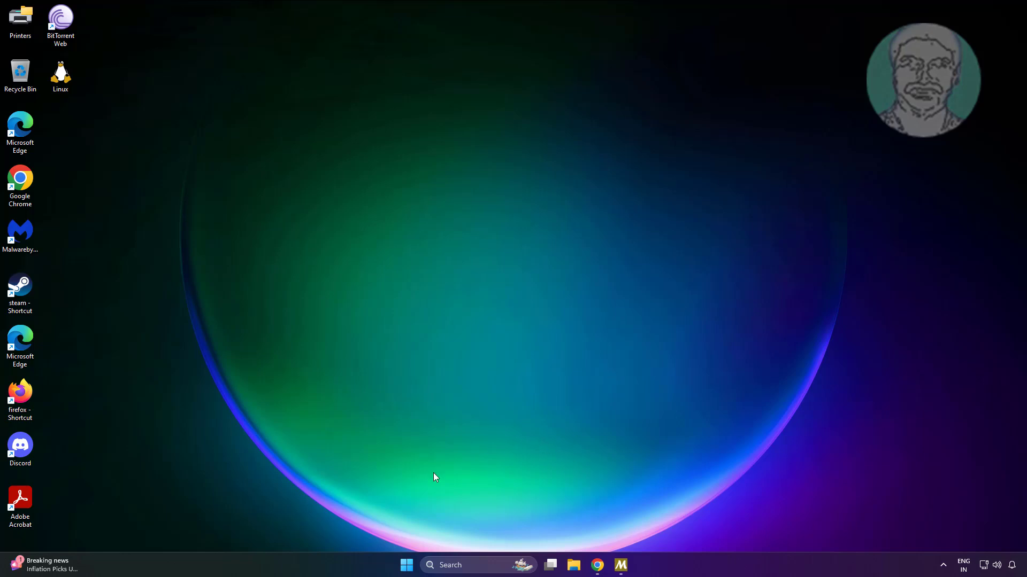
# - Search Windows for 'qtemu' and launch the QtEmu app from the results
pyautogui.click(447, 565)
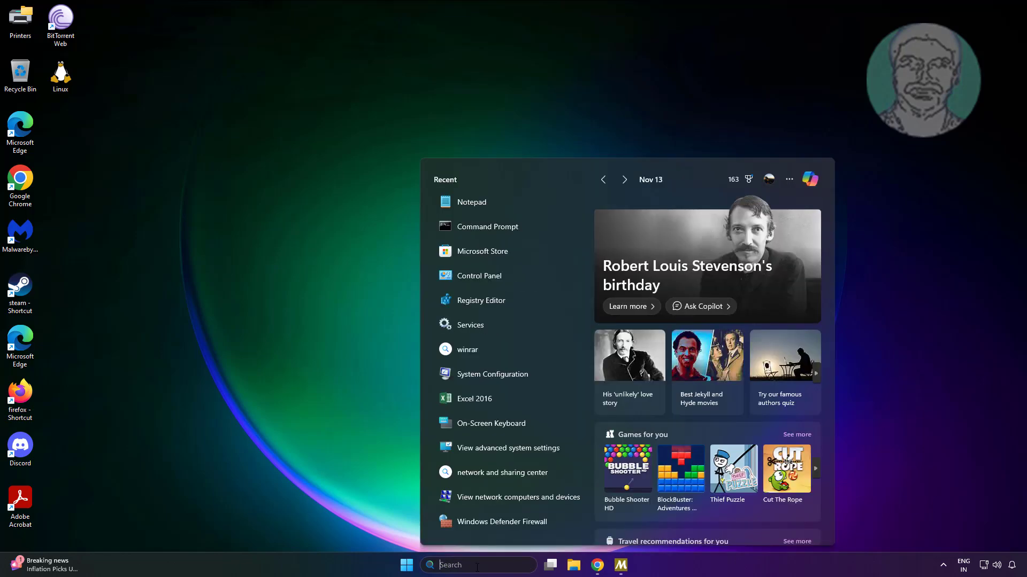
pyautogui.write('qt')
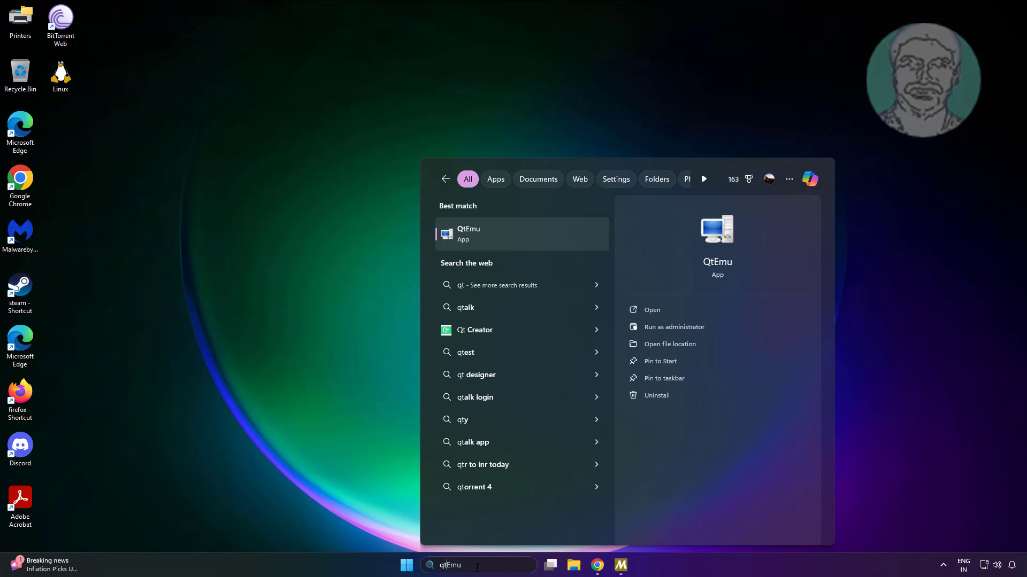
pyautogui.write('emu')
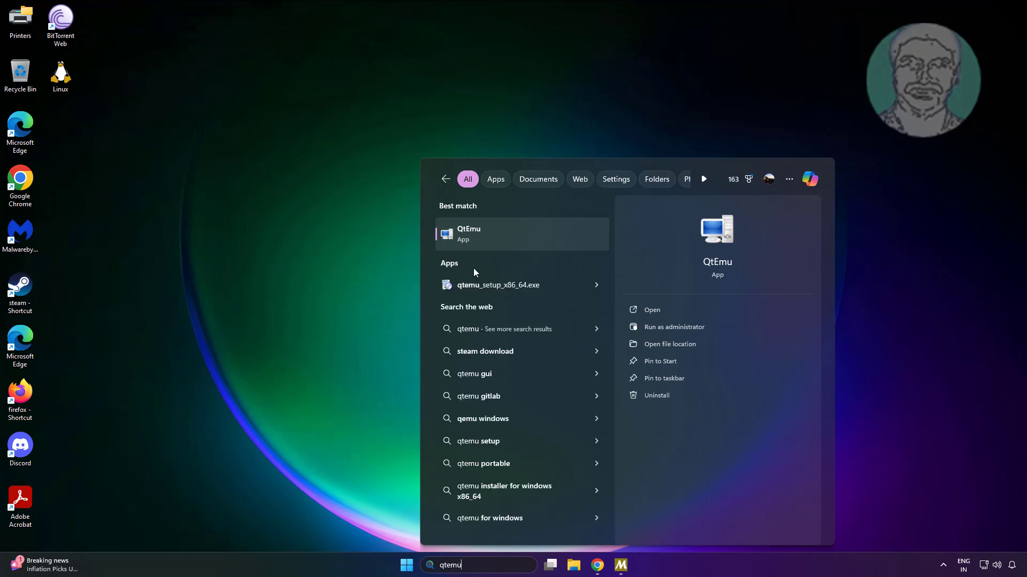
pyautogui.click(465, 231)
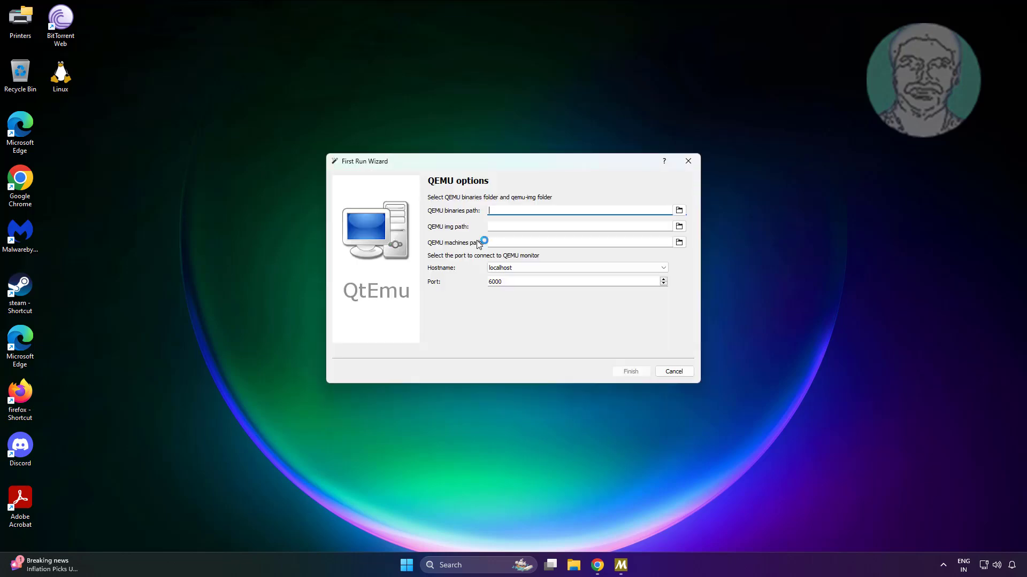
# - Set the First Run Wizard's QEMU binaries path to C:\Program Files\qemu
pyautogui.moveTo(503, 162); pyautogui.dragTo(509, 100)
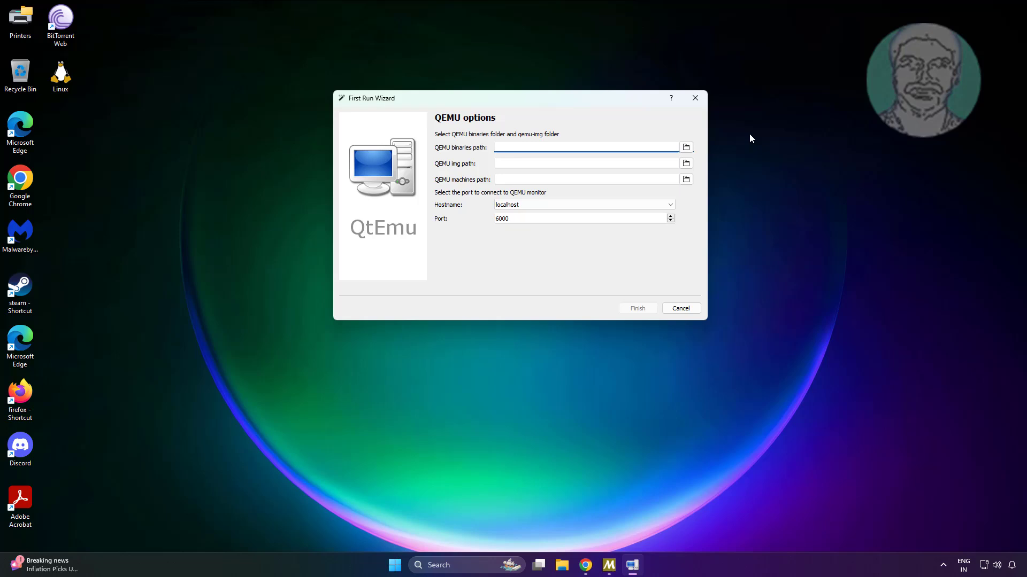
pyautogui.click(686, 147)
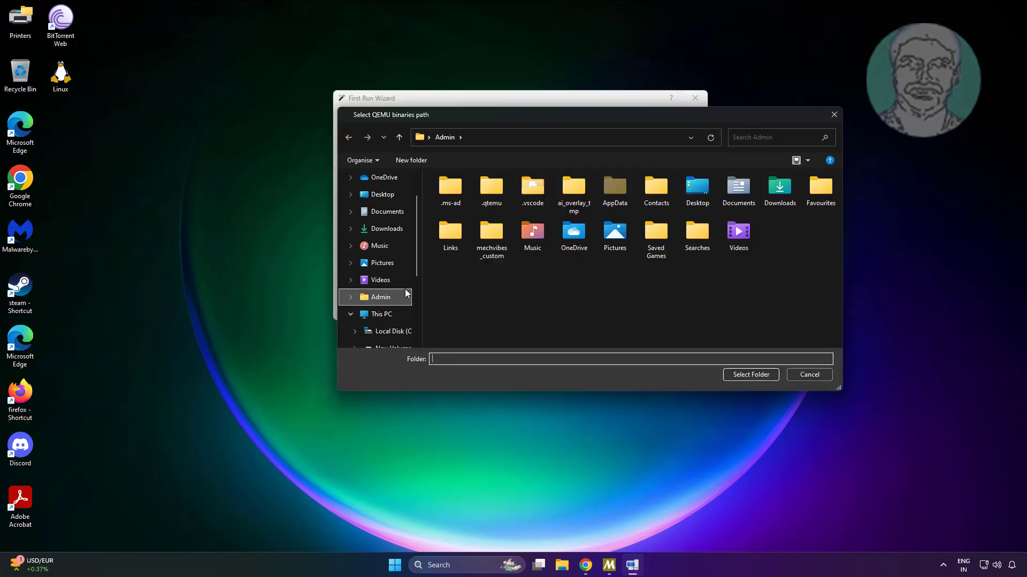
pyautogui.click(384, 316)
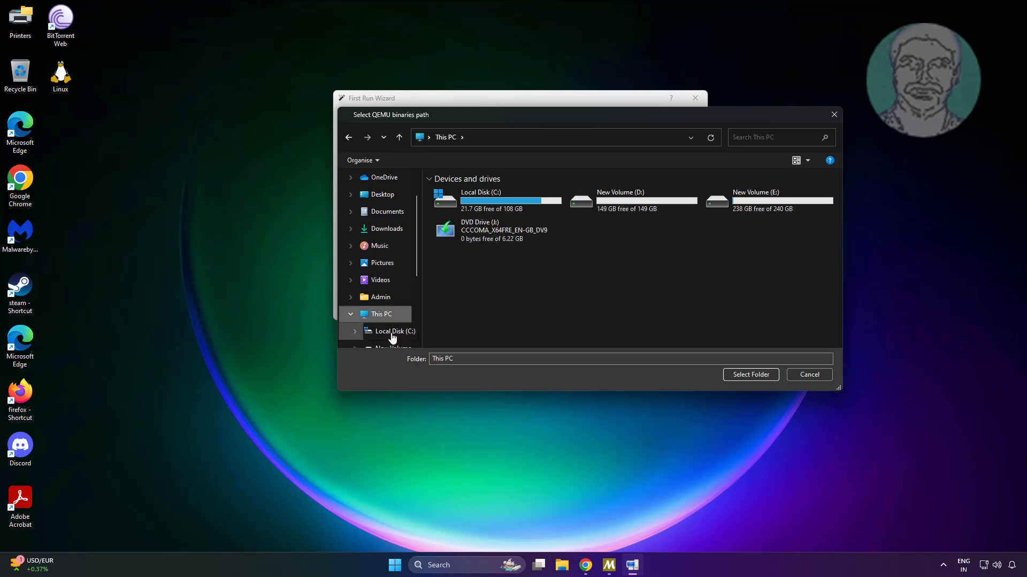
pyautogui.doubleClick(507, 192)
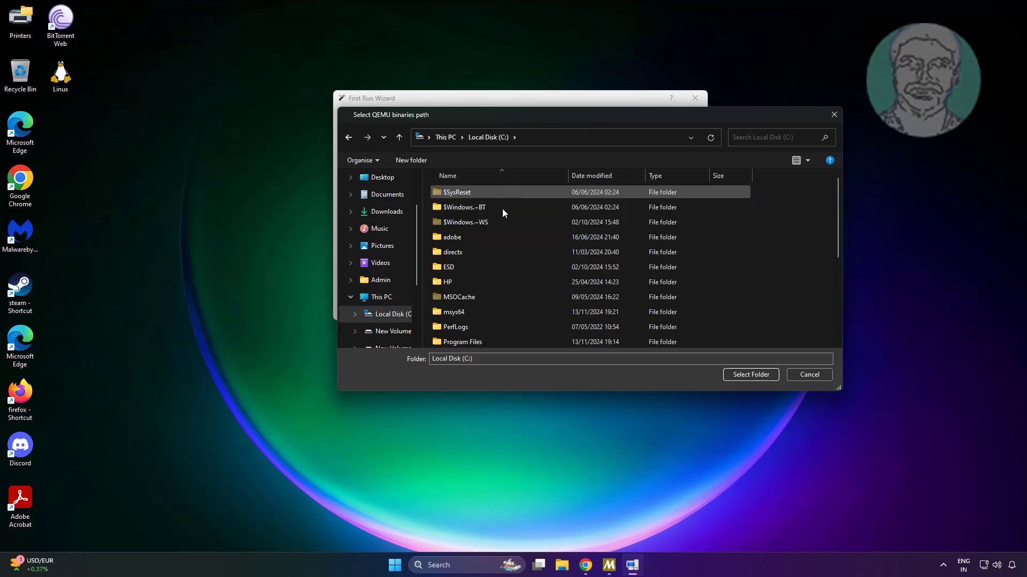
pyautogui.click(473, 340)
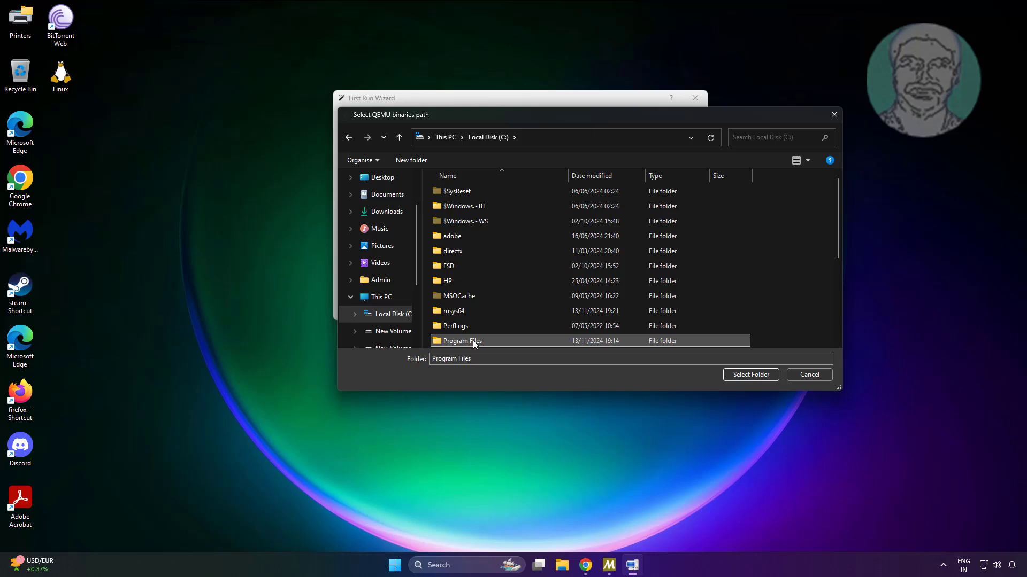
pyautogui.doubleClick(472, 340)
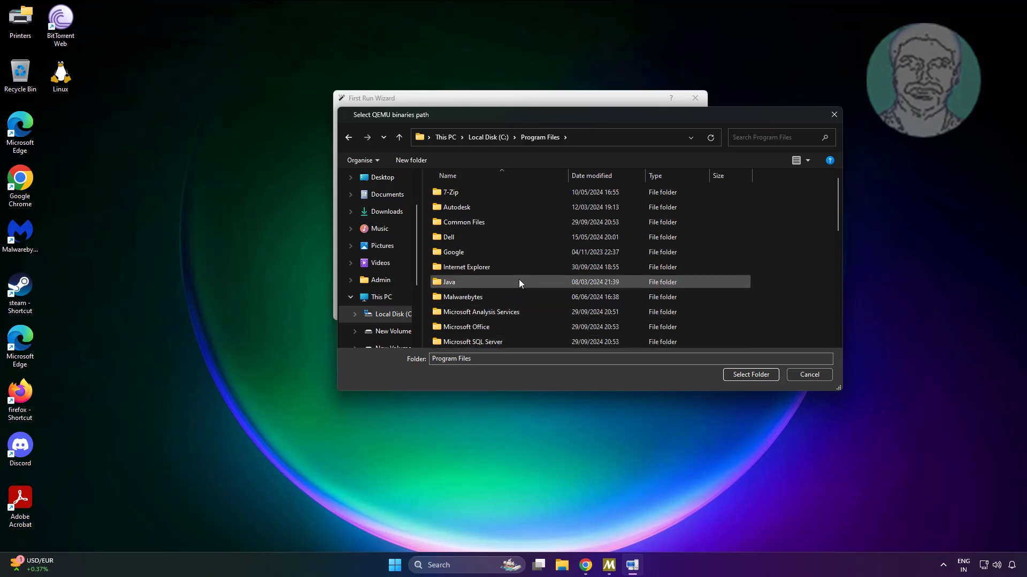
pyautogui.scroll(-1, 519, 282)
pyautogui.scroll(-1, 519, 281)
pyautogui.scroll(-3, 519, 282)
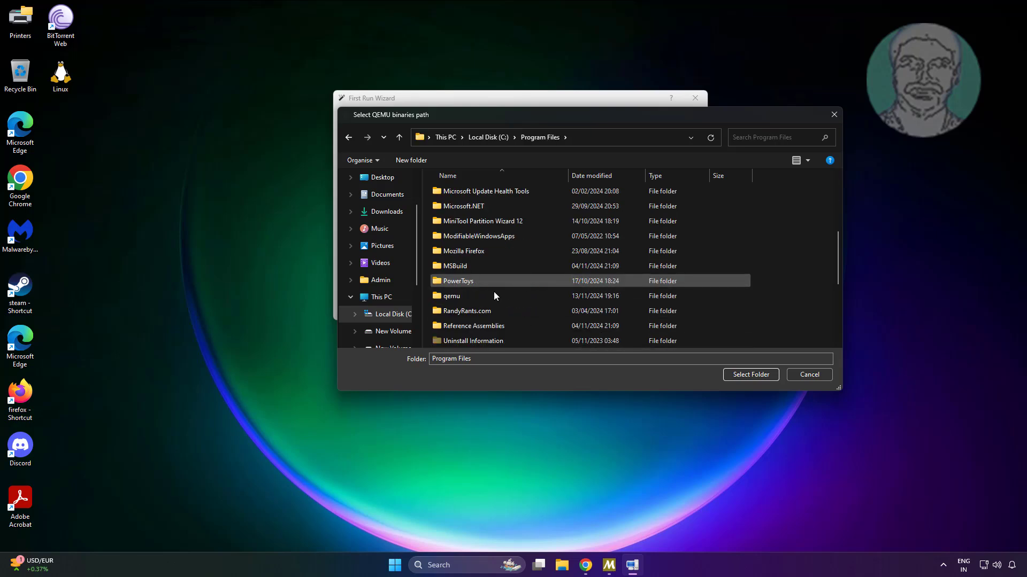
pyautogui.click(458, 296)
pyautogui.doubleClick(460, 295)
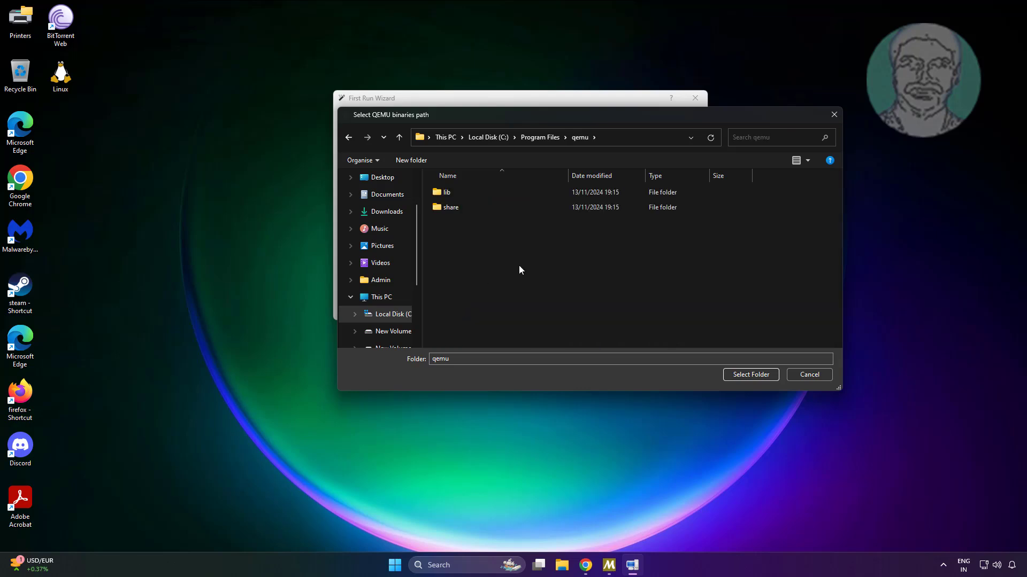
pyautogui.click(727, 371)
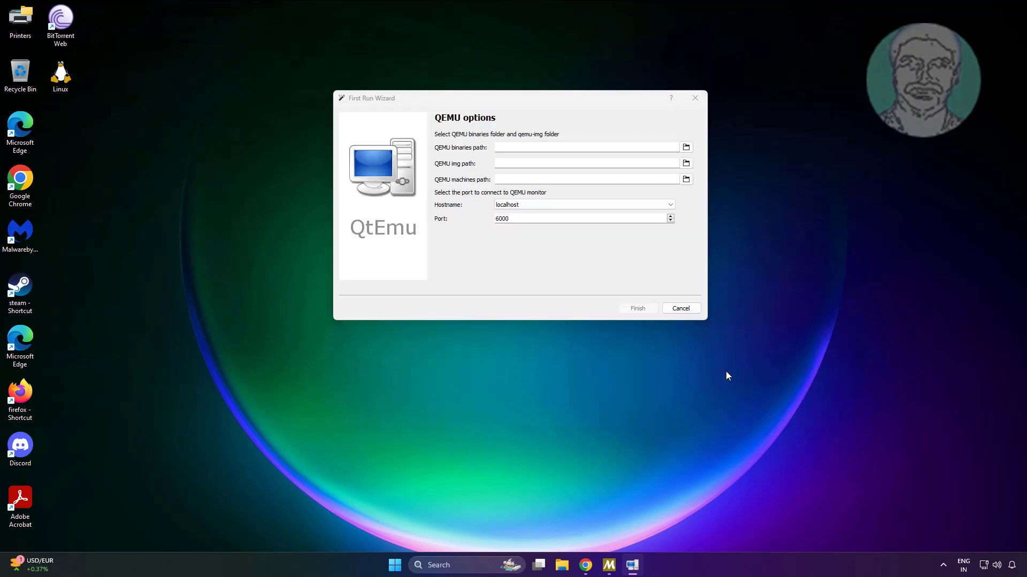
# - Set the QEMU img path to C:\Program Files\qemu\qemu-img.exe
pyautogui.click(686, 164)
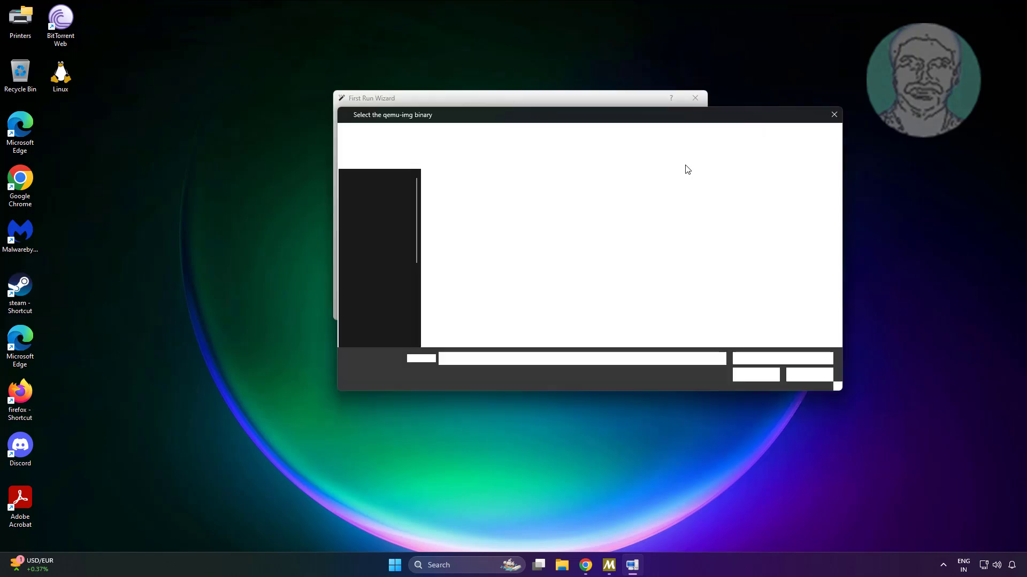
pyautogui.click(383, 331)
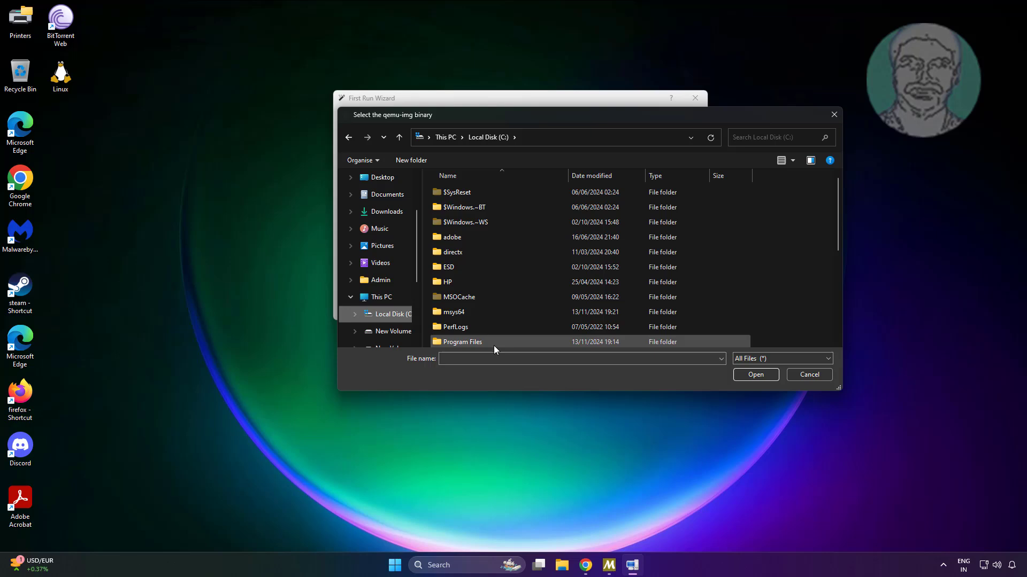
pyautogui.doubleClick(494, 345)
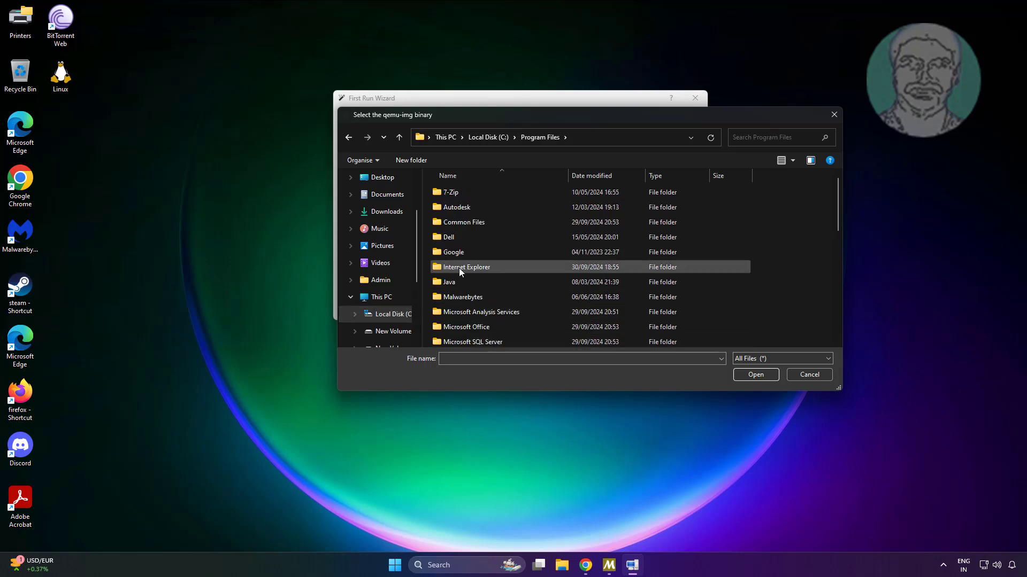
pyautogui.press('q')
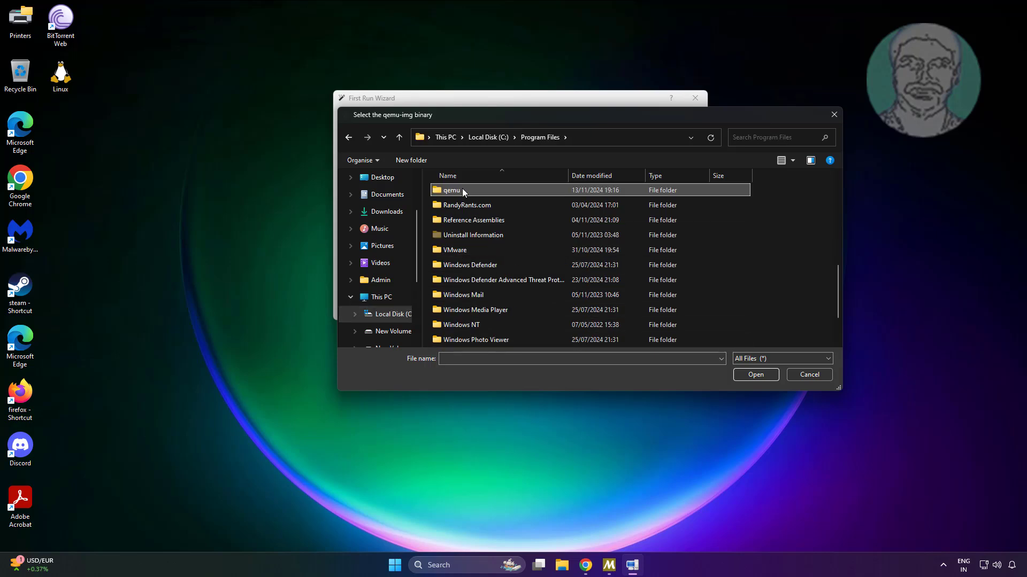
pyautogui.doubleClick(460, 189)
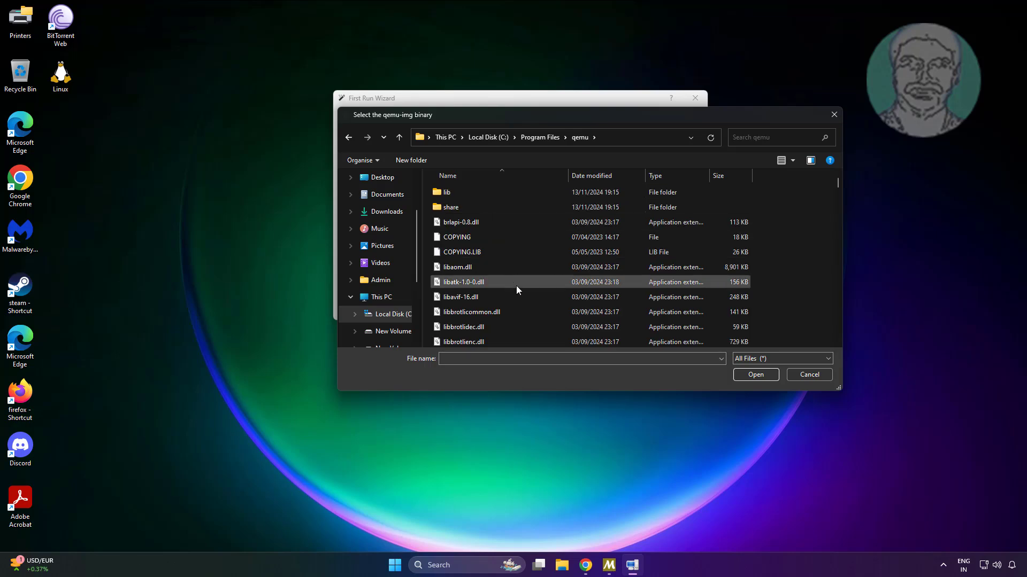
pyautogui.scroll(-5, 516, 286)
pyautogui.scroll(-5, 516, 285)
pyautogui.scroll(-3, 516, 286)
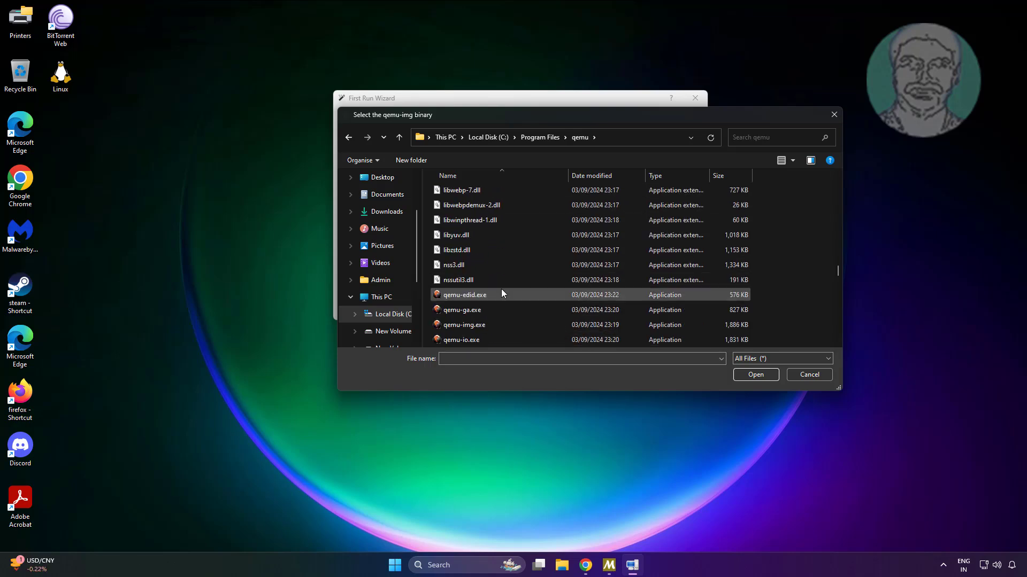
pyautogui.scroll(-1, 506, 321)
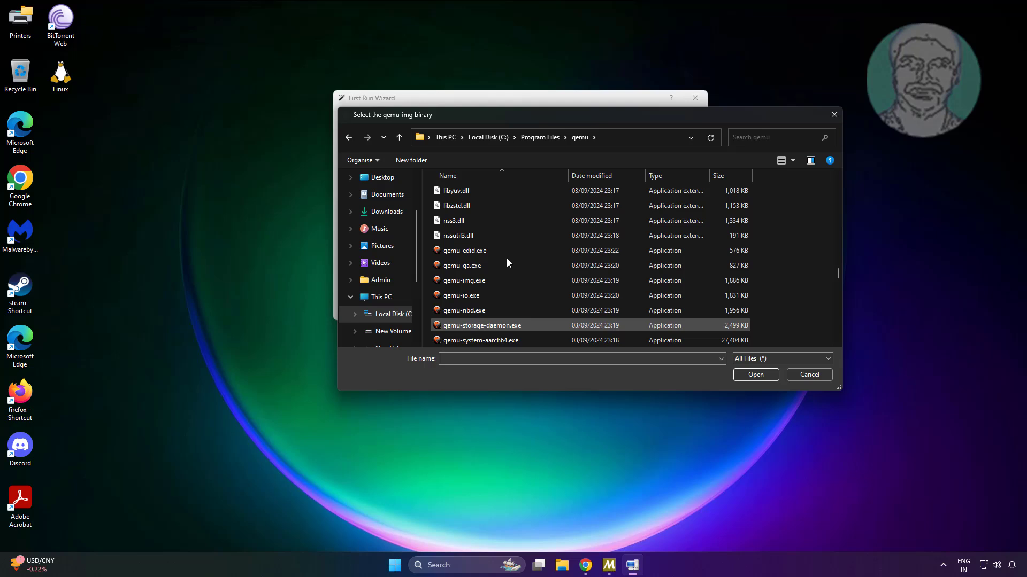
pyautogui.click(469, 281)
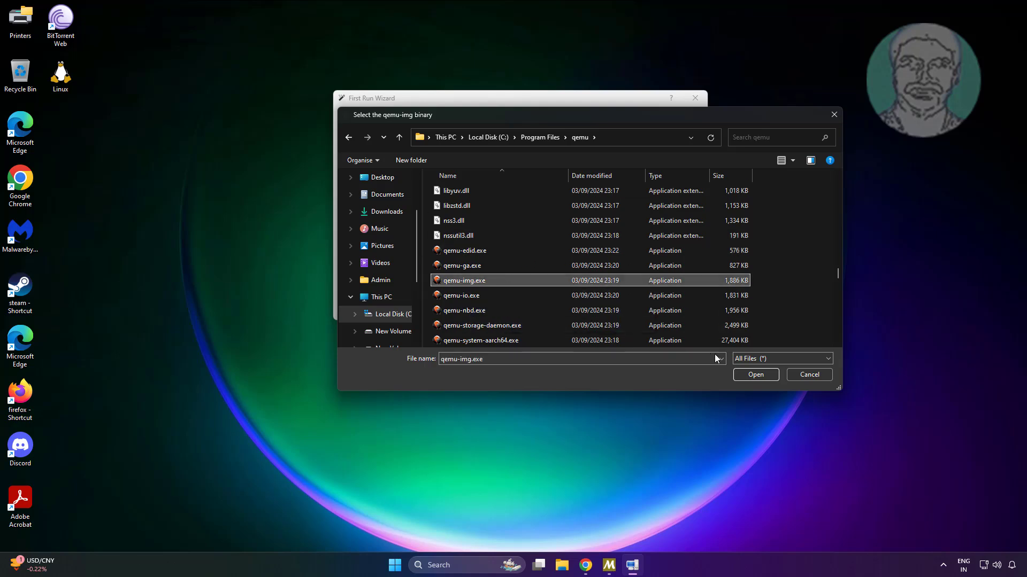
pyautogui.click(756, 374)
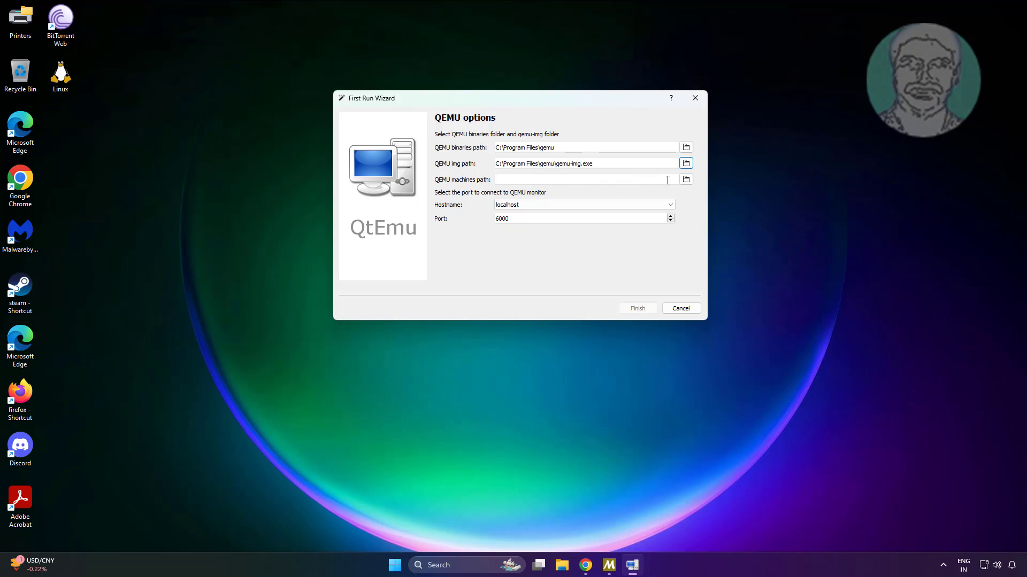
# - Create a QVM folder in Documents, use it as the machines path, and finish setup
pyautogui.click(686, 180)
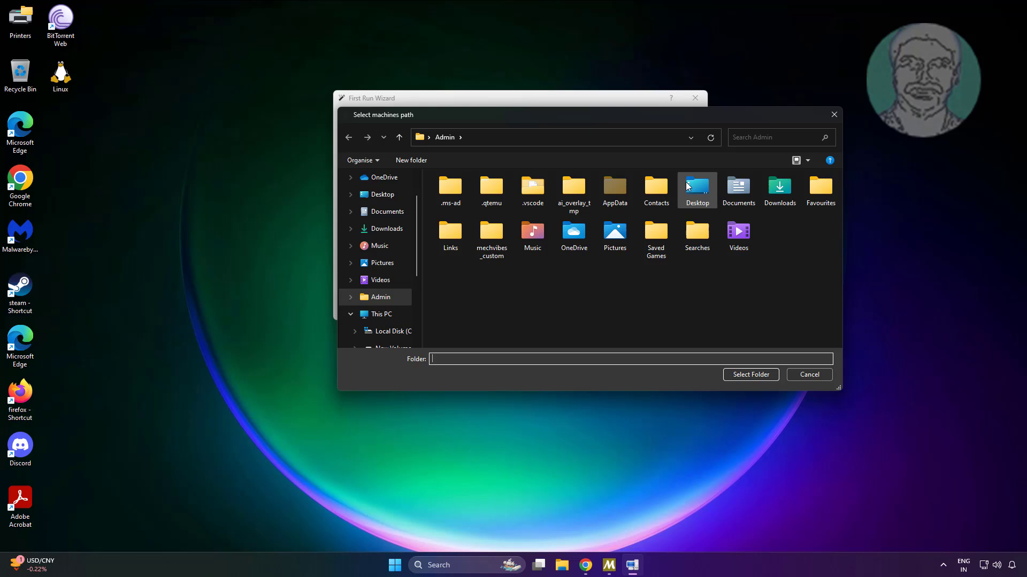
pyautogui.click(396, 213)
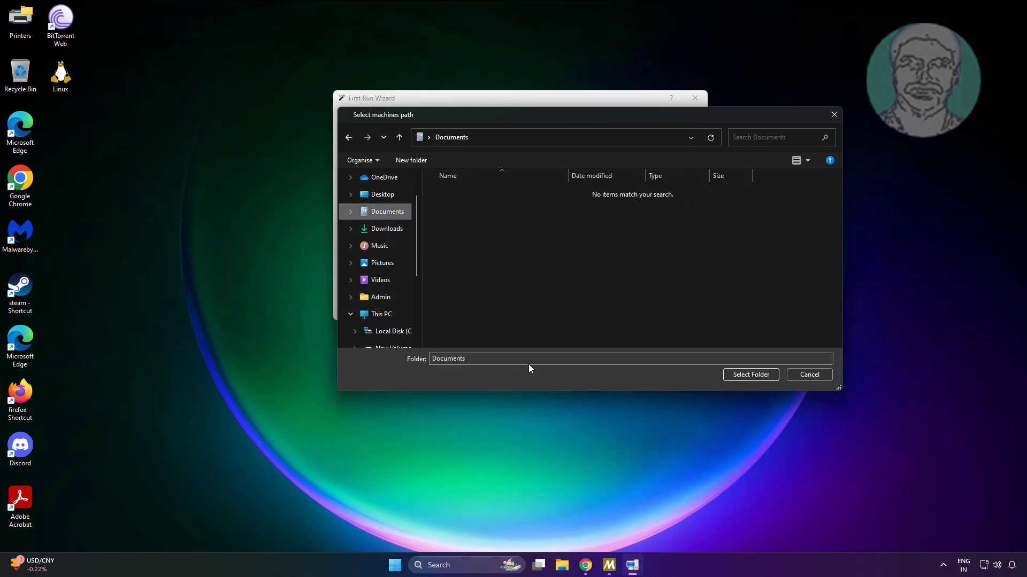
pyautogui.rightClick(480, 235)
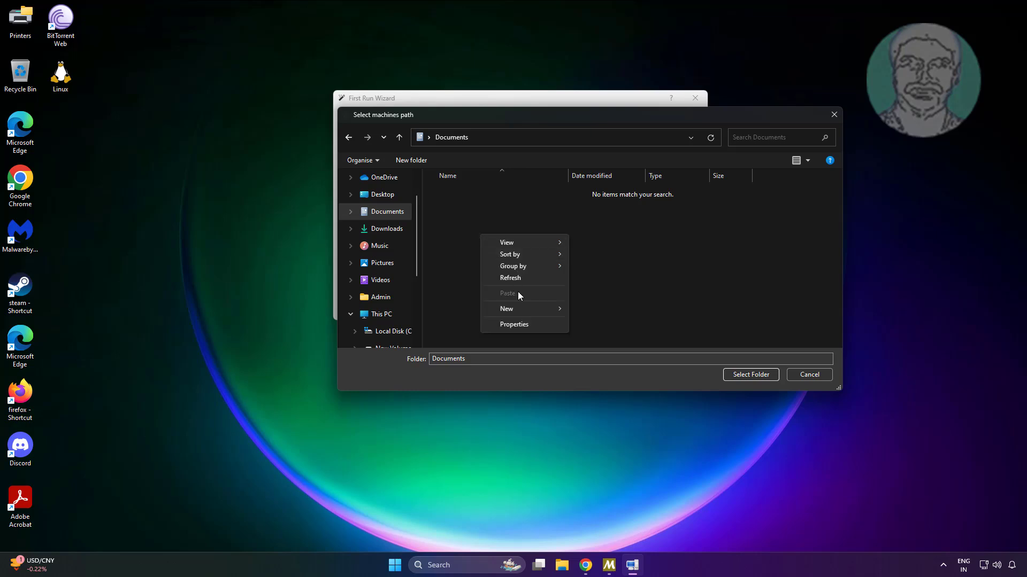
pyautogui.moveTo(513, 309)
pyautogui.click(590, 312)
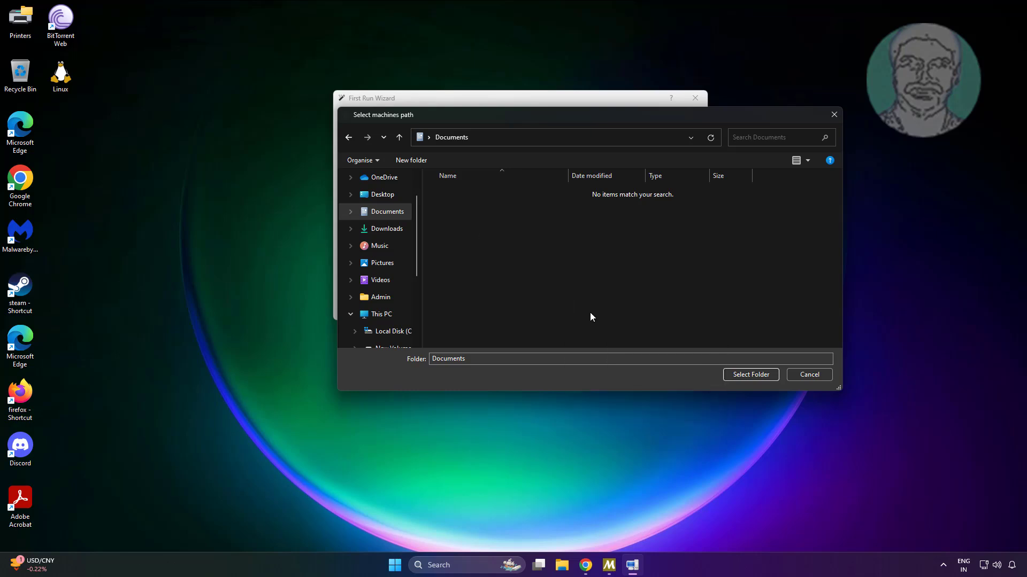
pyautogui.write('Q')
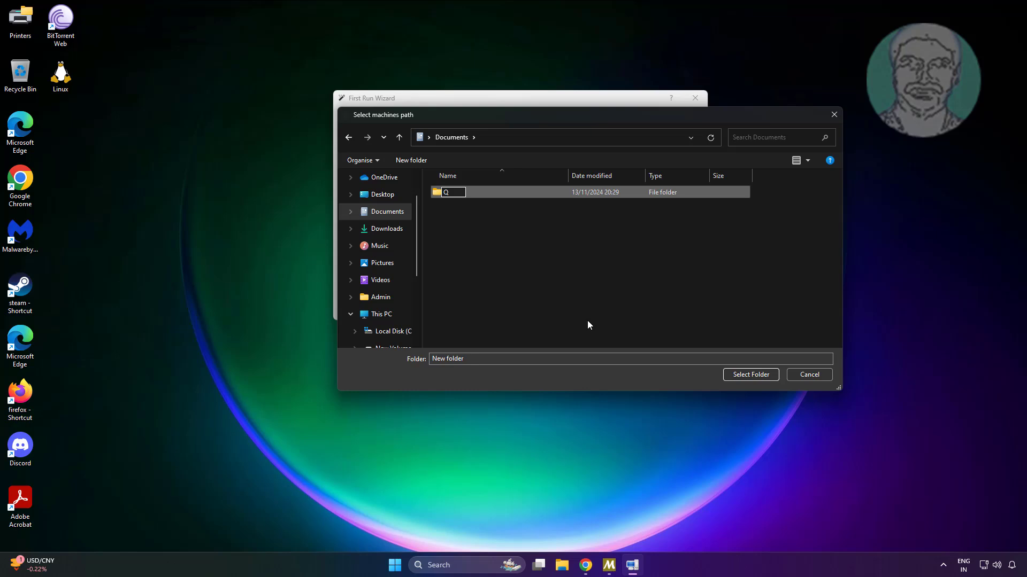
pyautogui.write('VM')
pyautogui.click(497, 193)
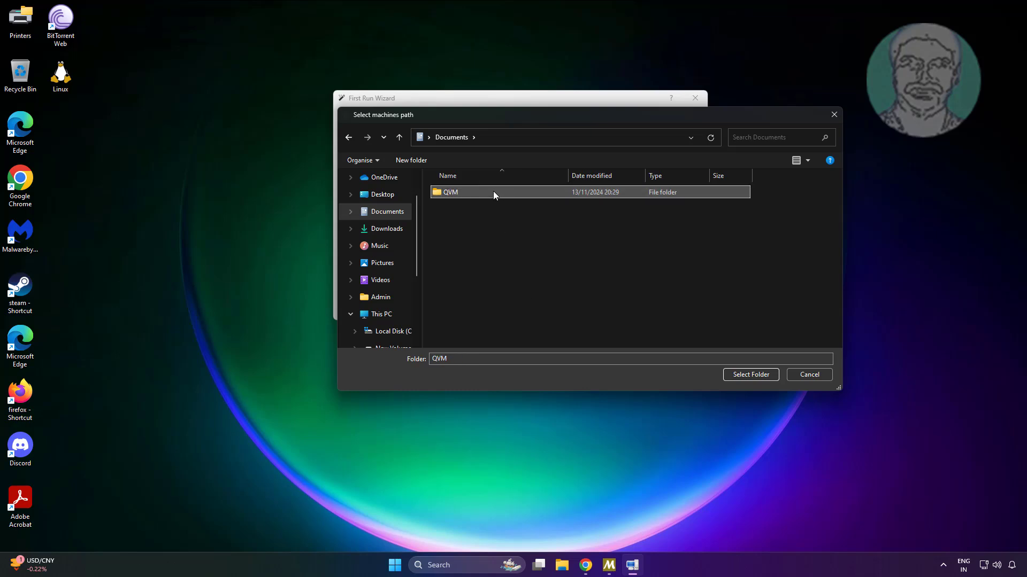
pyautogui.doubleClick(494, 192)
pyautogui.click(750, 377)
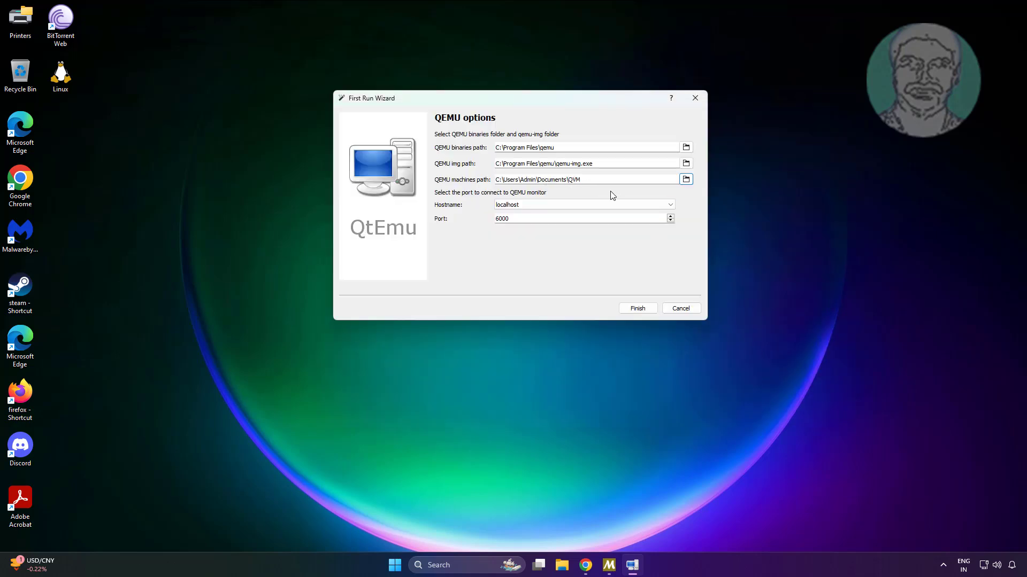
pyautogui.click(638, 309)
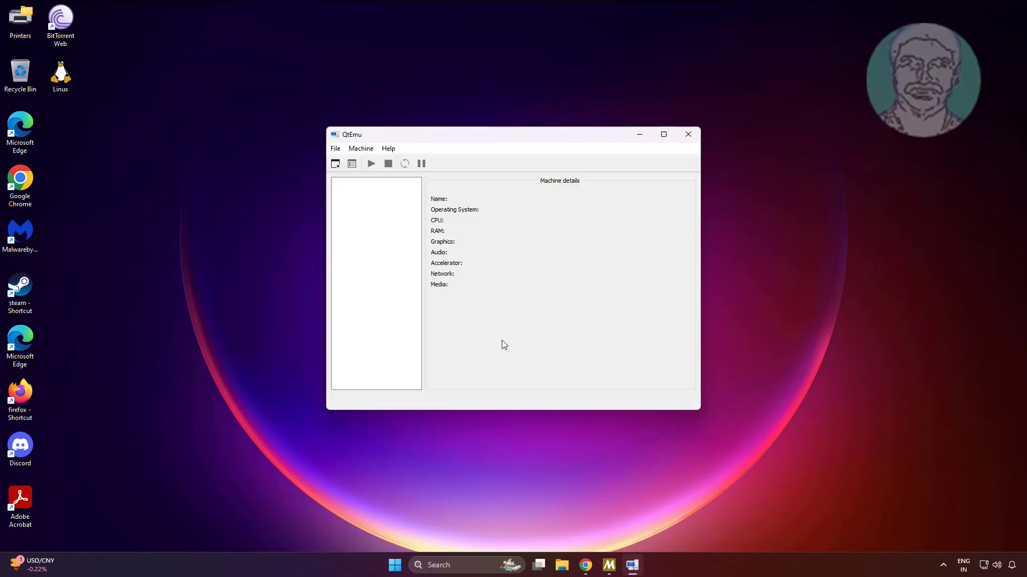
pyautogui.click(361, 148)
pyautogui.click(382, 164)
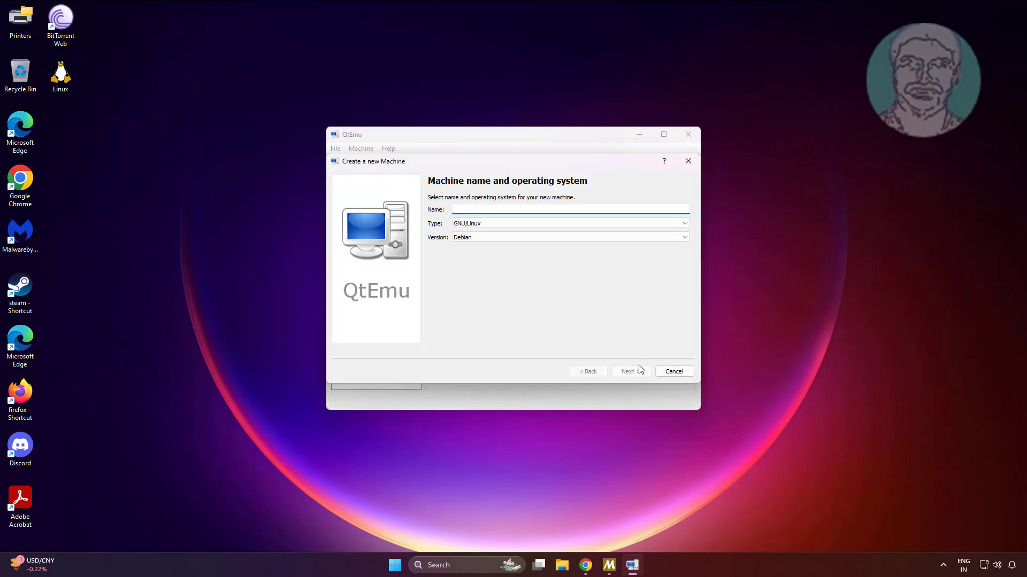
pyautogui.click(673, 371)
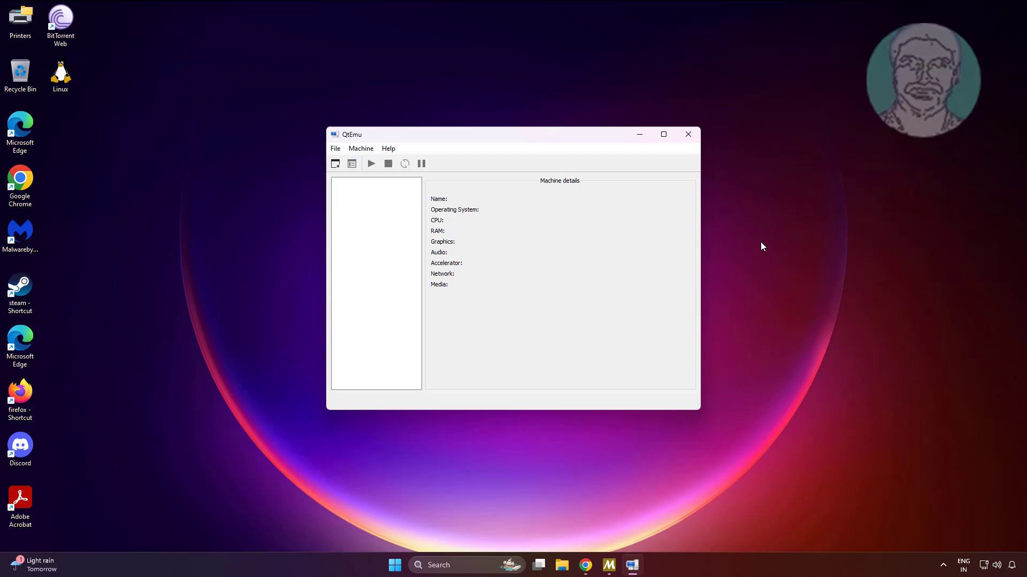